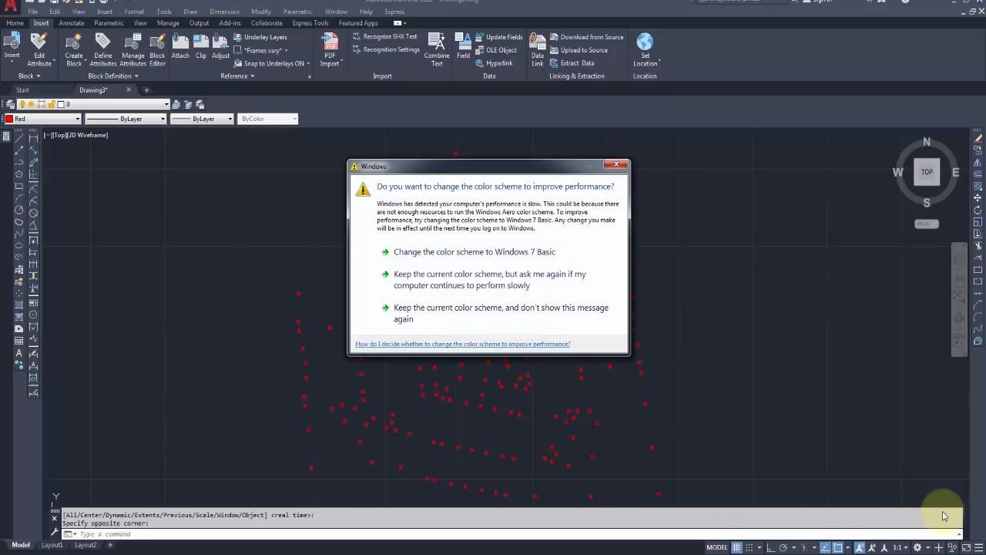
- Dismiss the Windows color scheme prompt, view the YouTube, Dailymotion and survey blog pages in the browser, and return to the drawing
{"action": "left_click", "coordinate": [609, 165]}
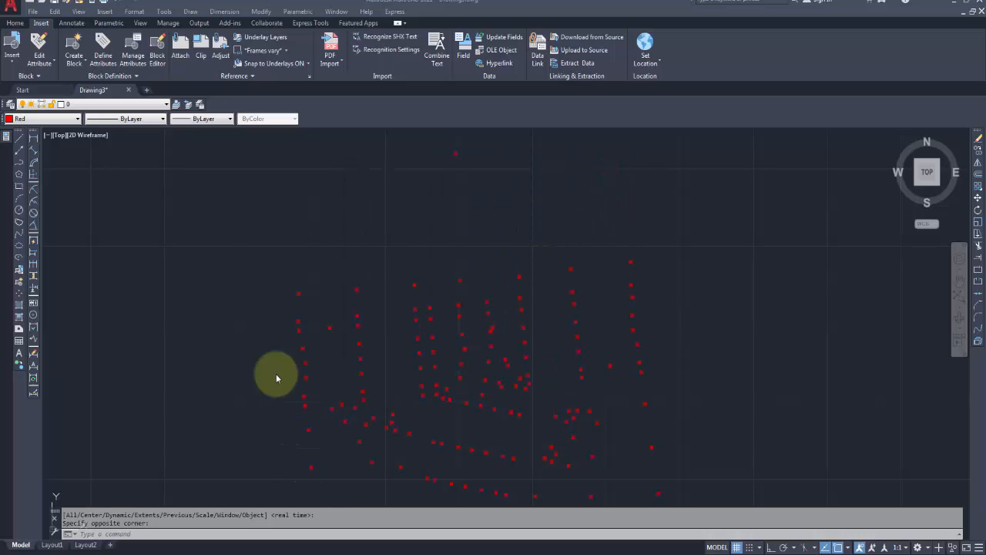
{"action": "left_click", "coordinate": [142, 550]}
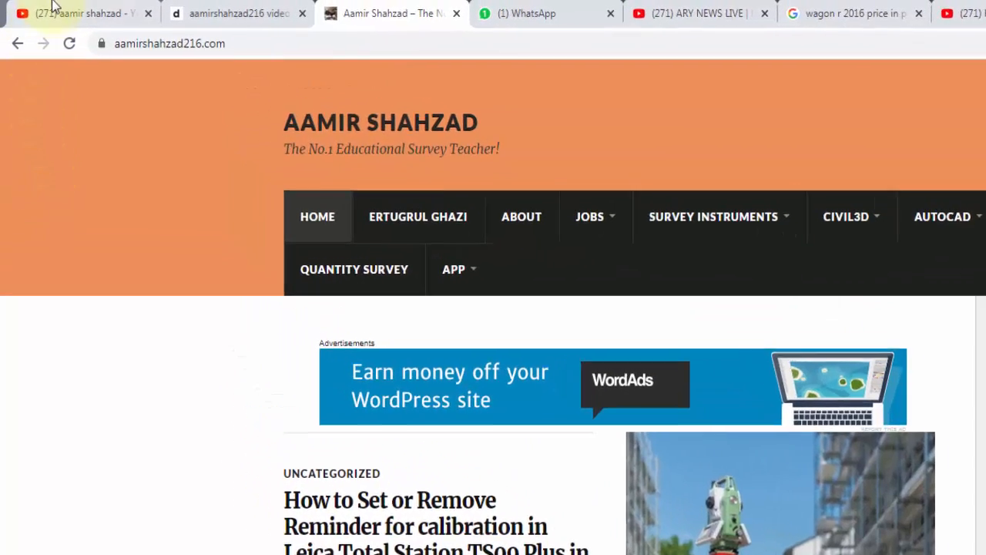
{"action": "left_click", "coordinate": [47, 3]}
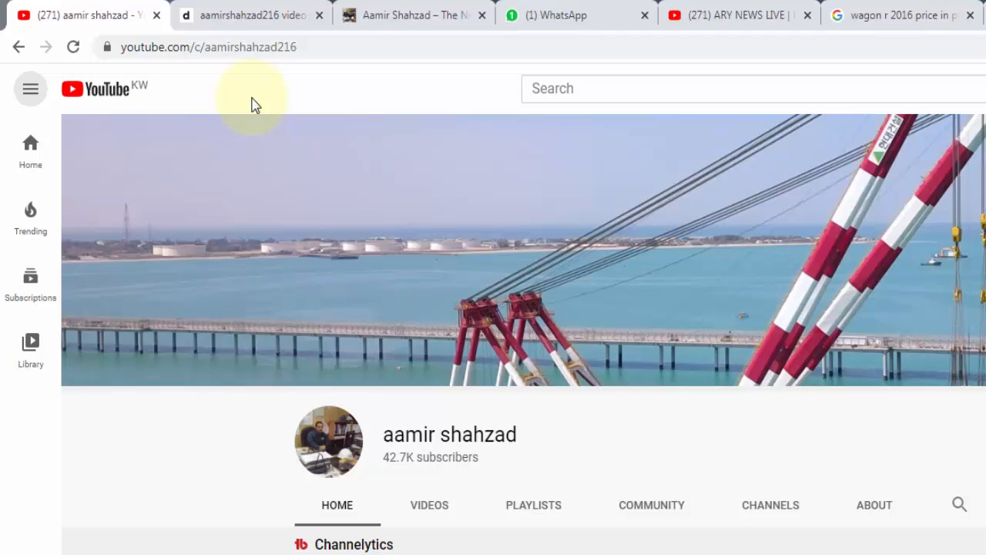
{"action": "left_click", "coordinate": [239, 12]}
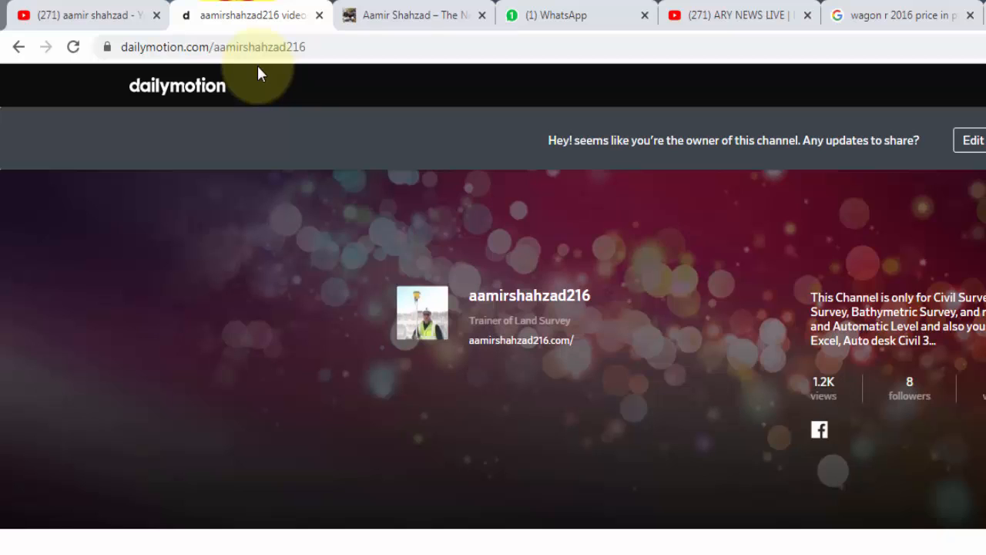
{"action": "left_click", "coordinate": [394, 14]}
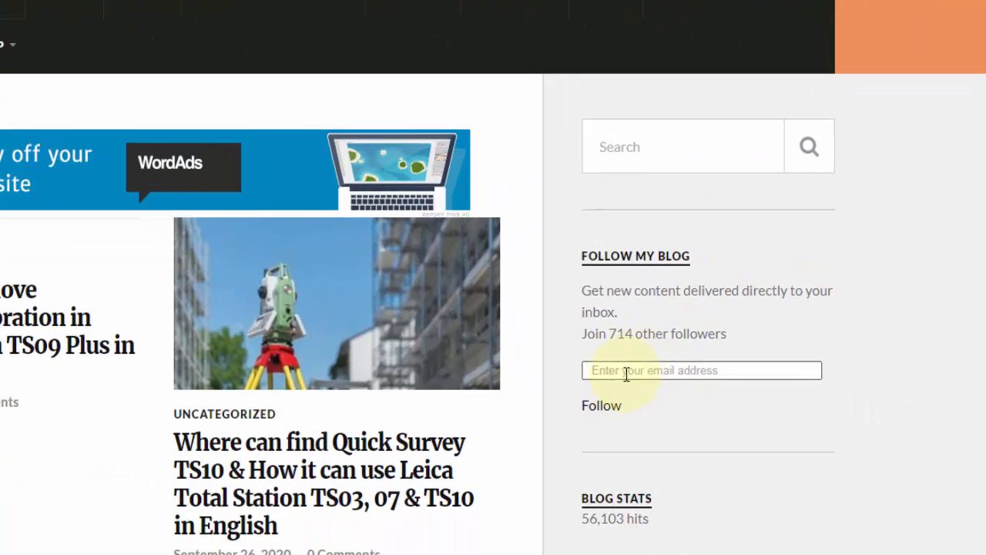
{"action": "left_click", "coordinate": [617, 377]}
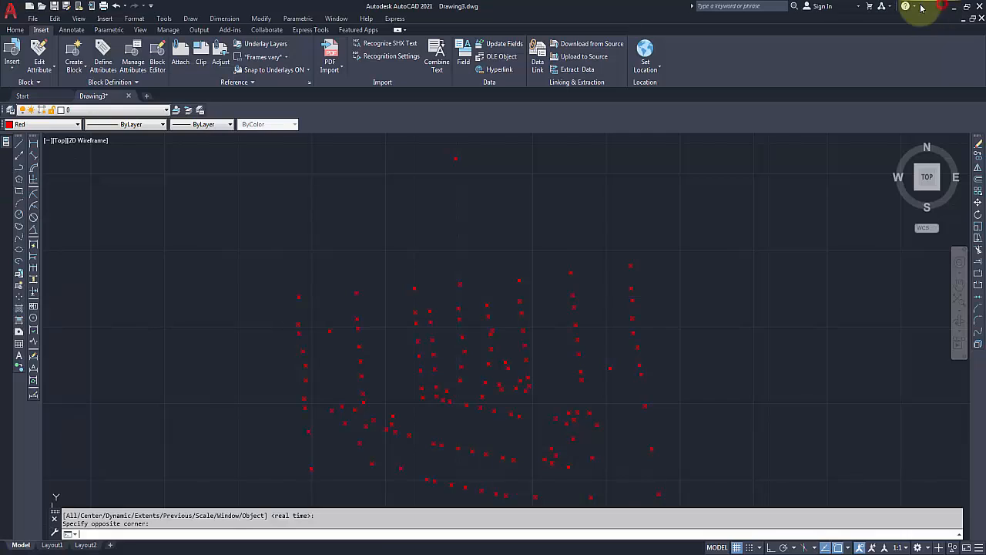
{"action": "left_click", "coordinate": [938, 5]}
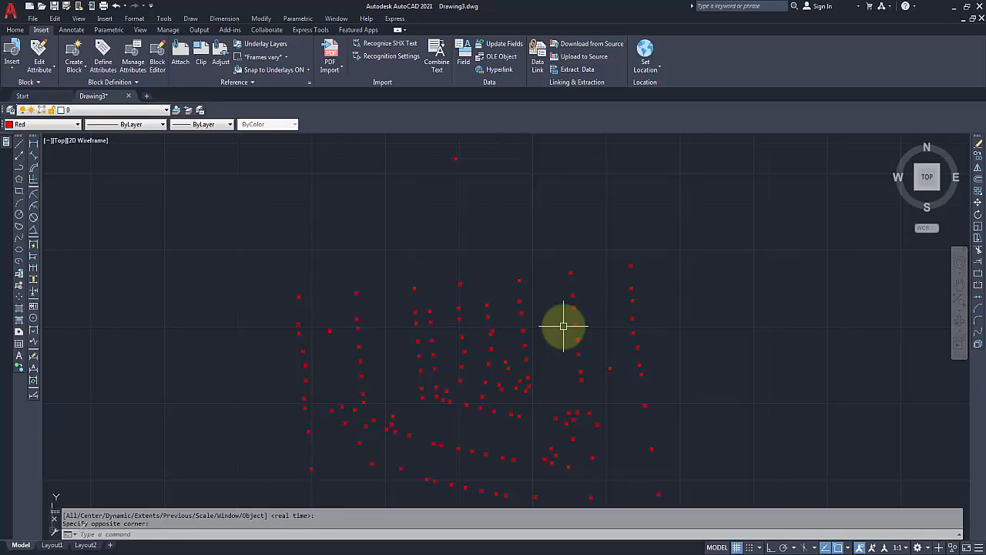
{"action": "left_click", "coordinate": [291, 547]}
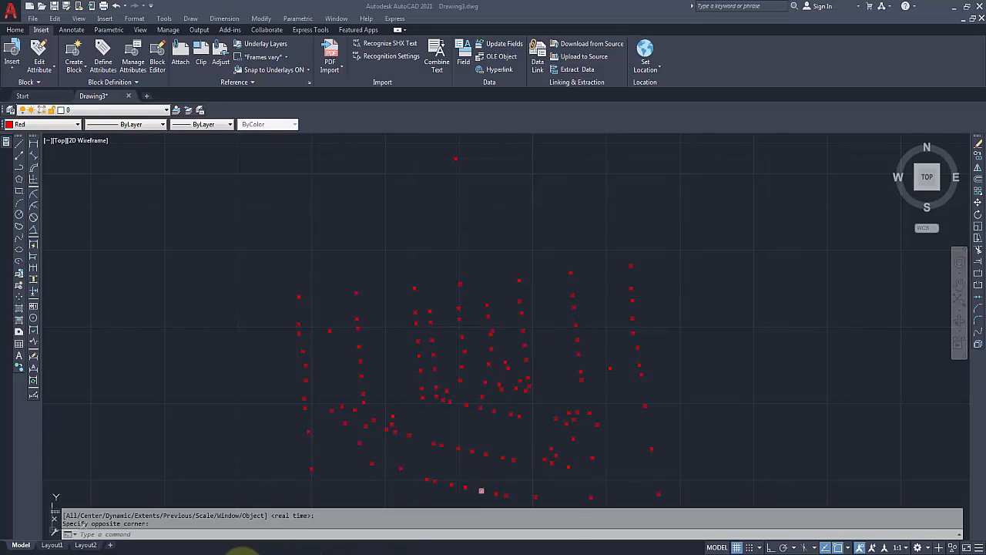
{"action": "left_click", "coordinate": [369, 508]}
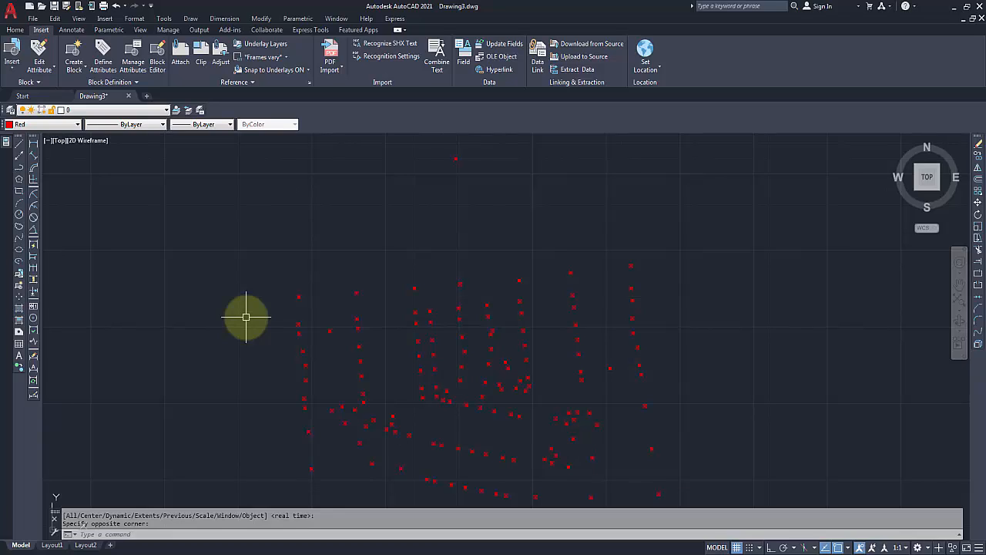
{"action": "left_click", "coordinate": [164, 18]}
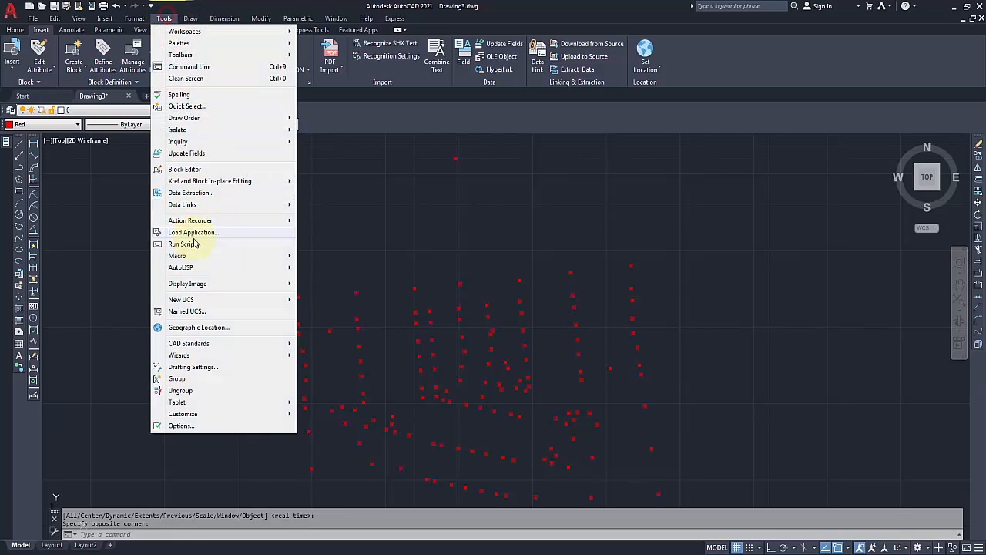
{"action": "left_click", "coordinate": [191, 232]}
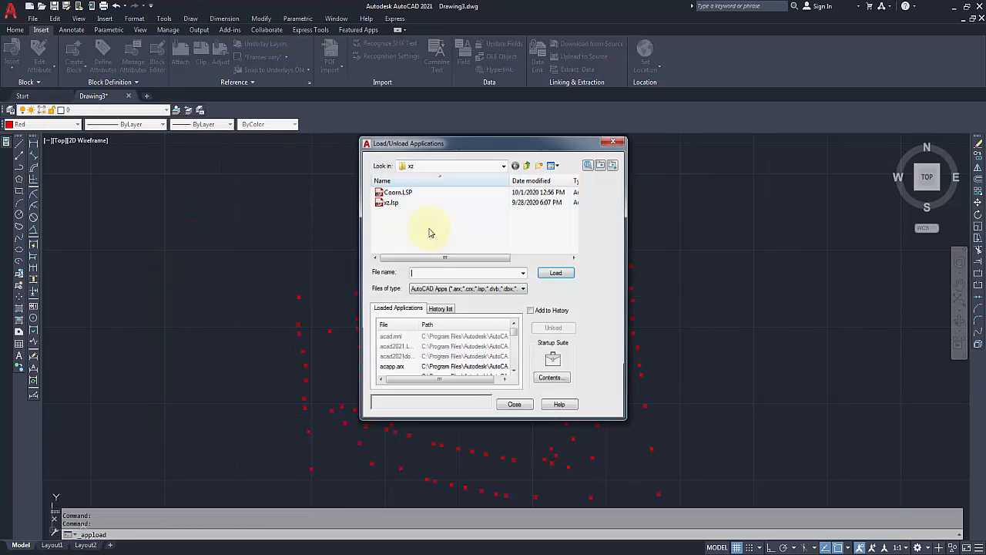
{"action": "key", "text": "Escape"}
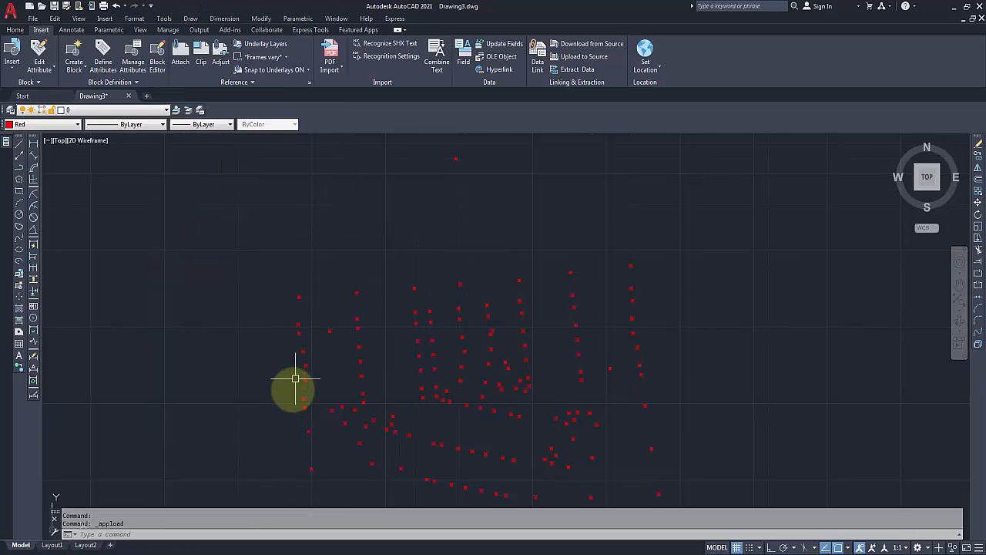
- Load the Coorn.LSP routine from the xz folder using the application loading command (AP)
{"action": "left_click", "coordinate": [87, 534]}
{"action": "type", "text": "ap"}
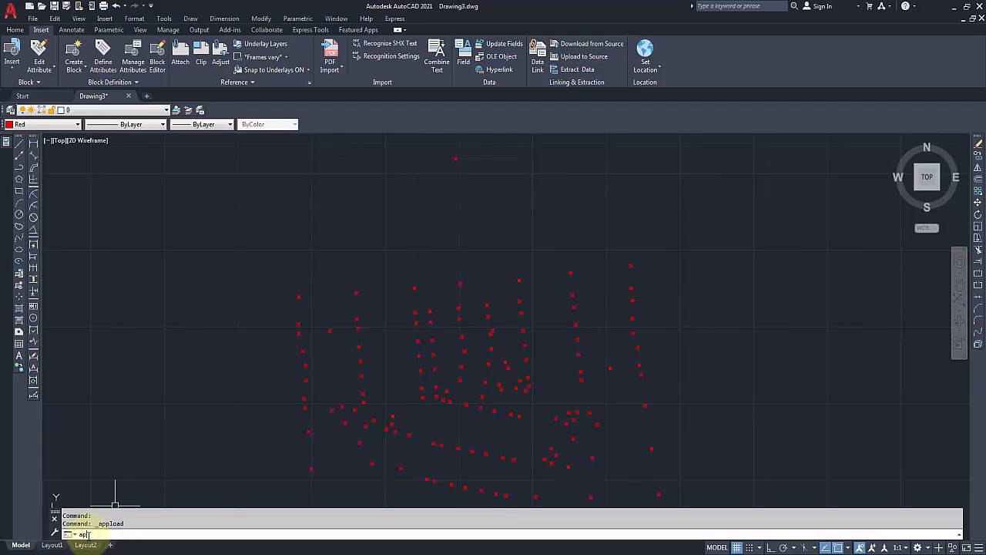
{"action": "key", "text": "Return"}
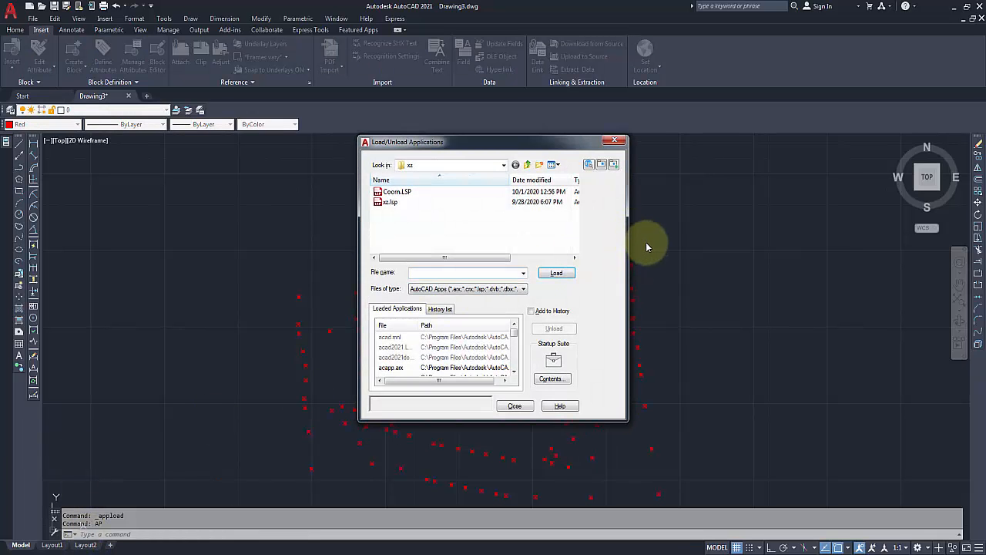
{"action": "left_click", "coordinate": [504, 165]}
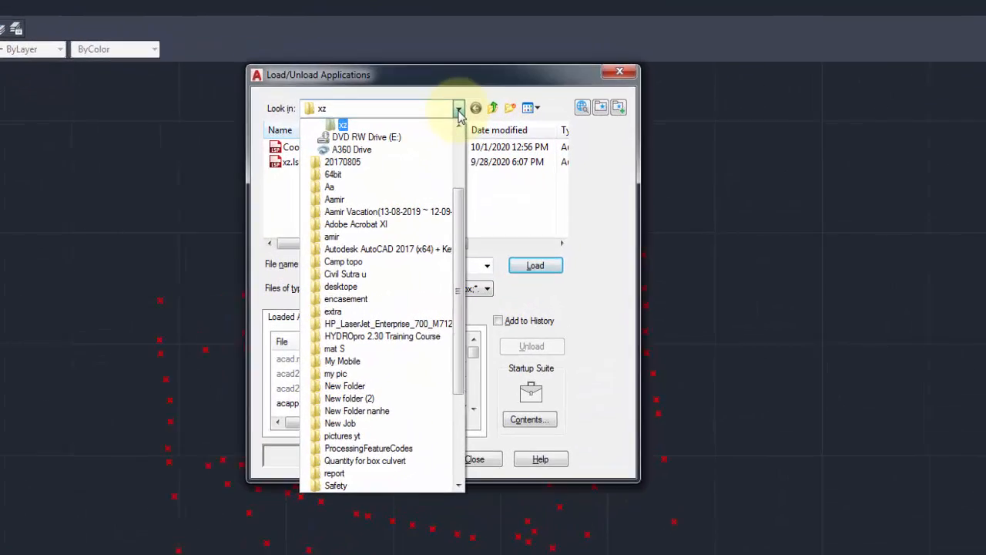
{"action": "left_click", "coordinate": [504, 165]}
{"action": "left_click", "coordinate": [504, 164]}
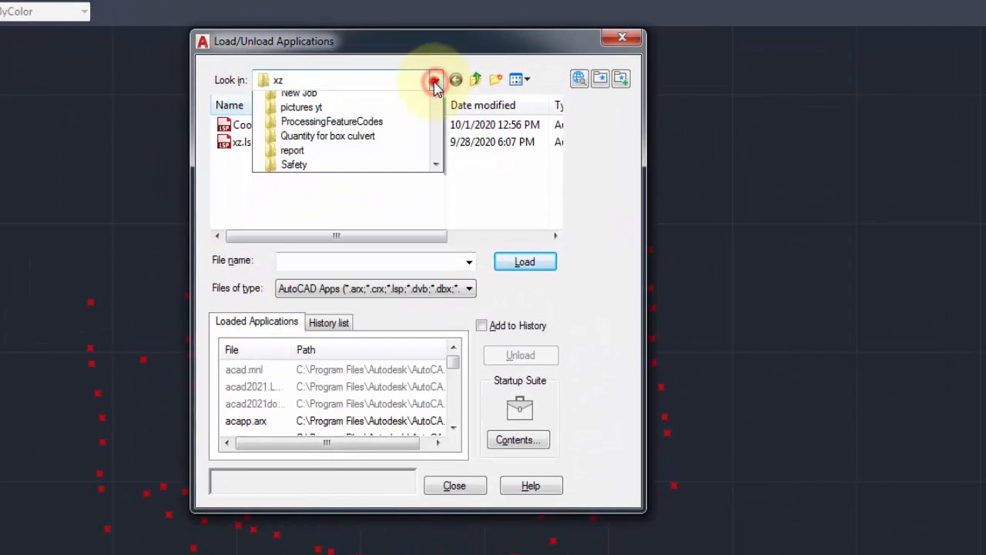
{"action": "left_click", "coordinate": [435, 80]}
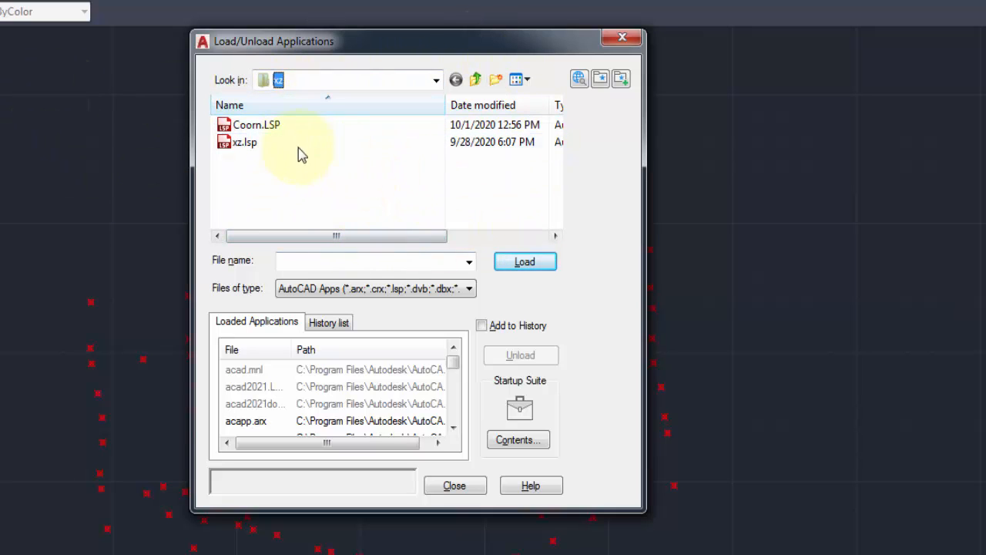
{"action": "left_click", "coordinate": [270, 127]}
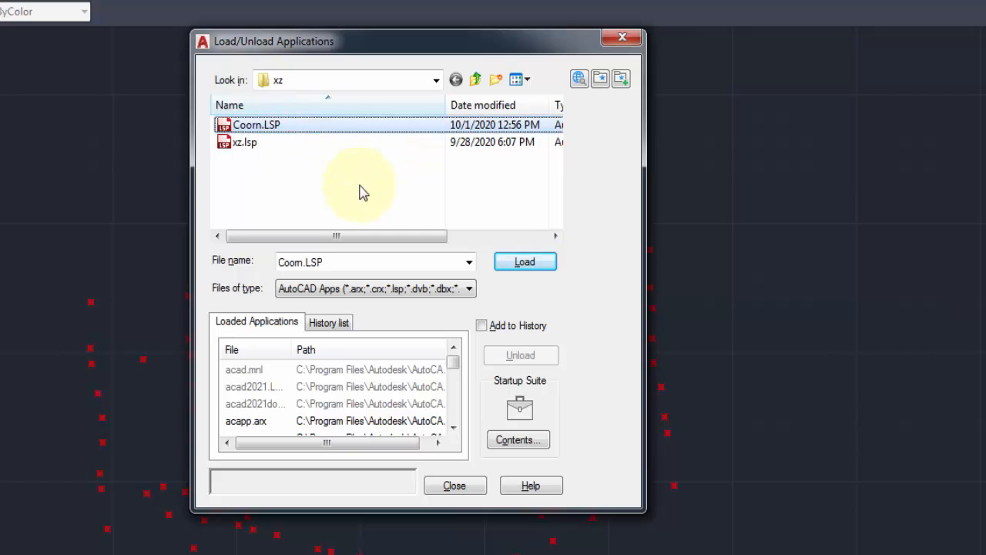
{"action": "left_click", "coordinate": [526, 264]}
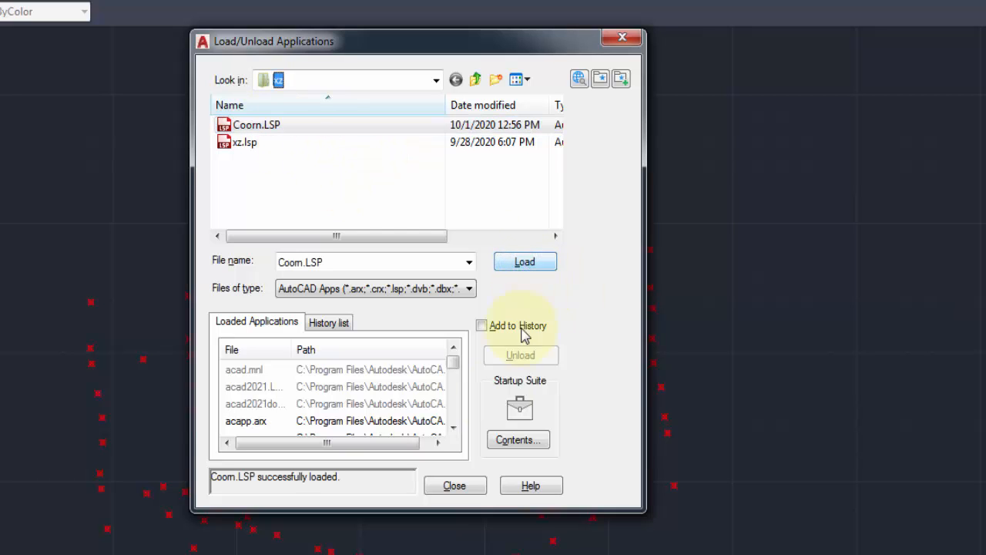
{"action": "left_click", "coordinate": [457, 486]}
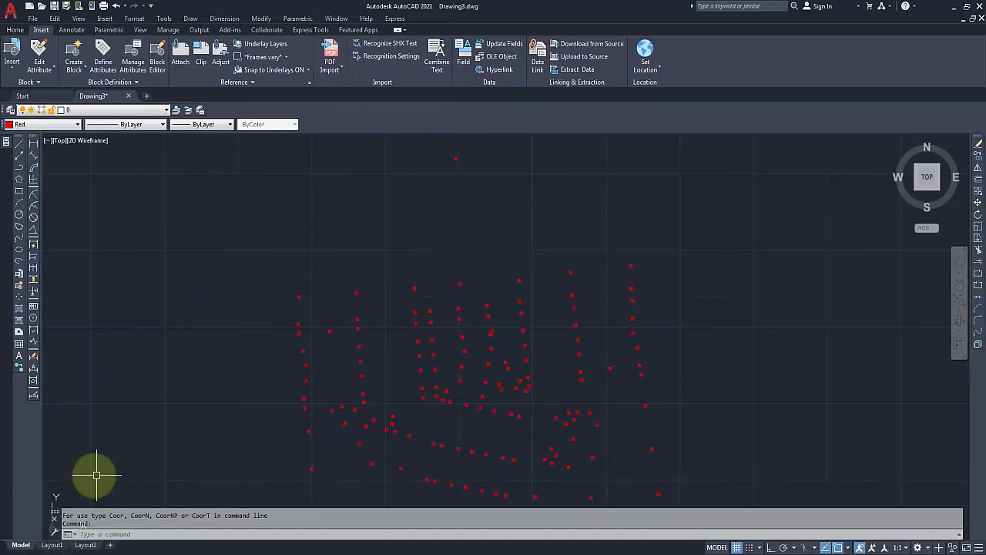
- Run the COORNP command in points mode on all the red survey points in the drawing
{"action": "left_click", "coordinate": [92, 532]}
{"action": "type", "text": "c"}
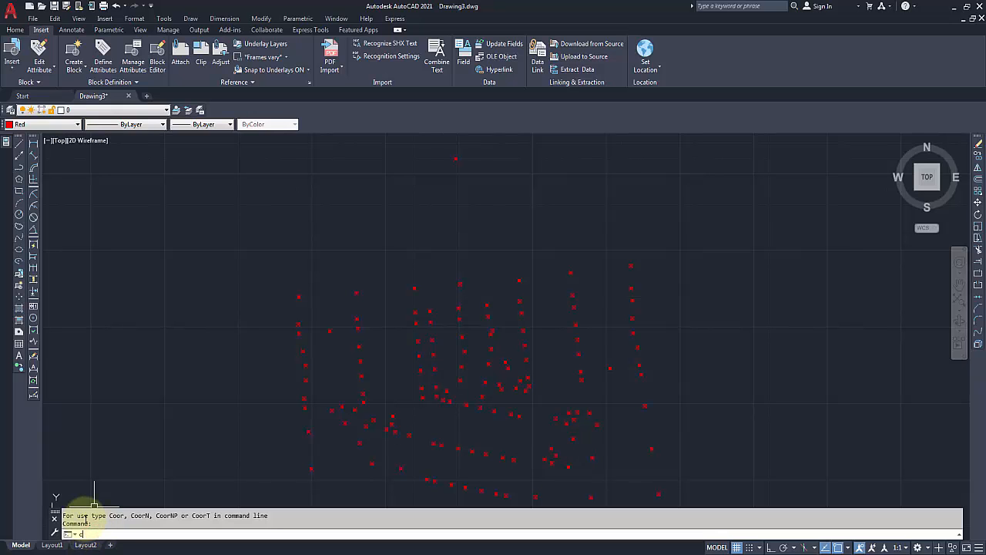
{"action": "type", "text": "oor"}
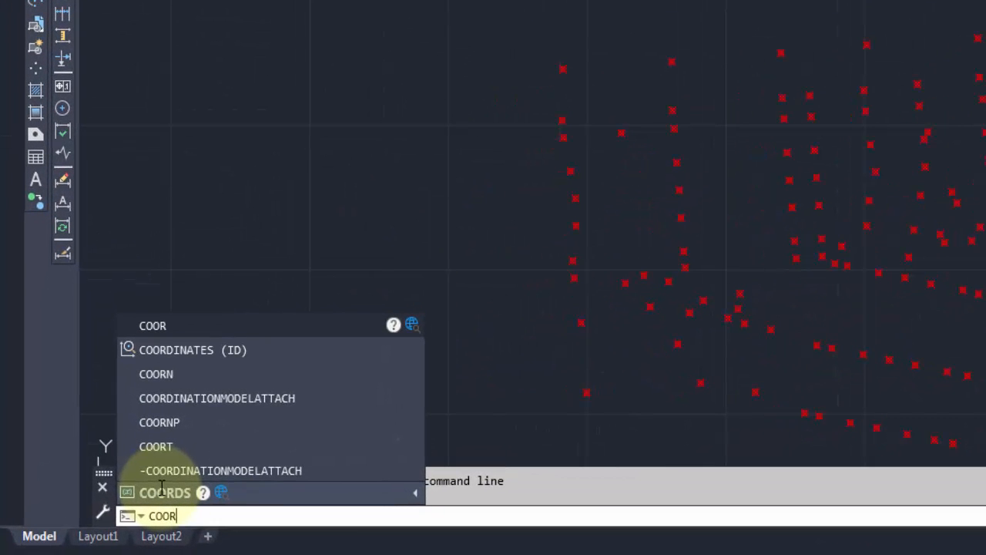
{"action": "type", "text": "n"}
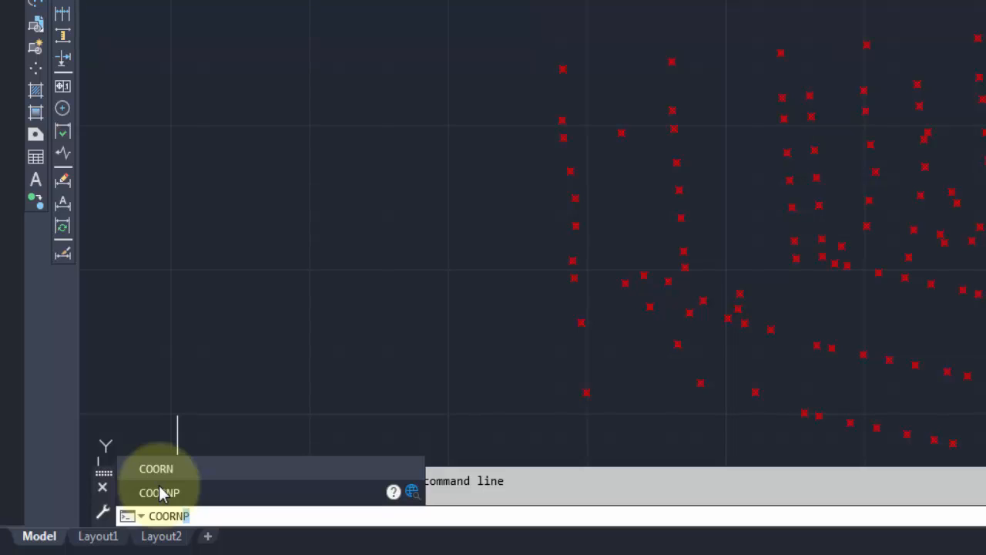
{"action": "left_click", "coordinate": [160, 493]}
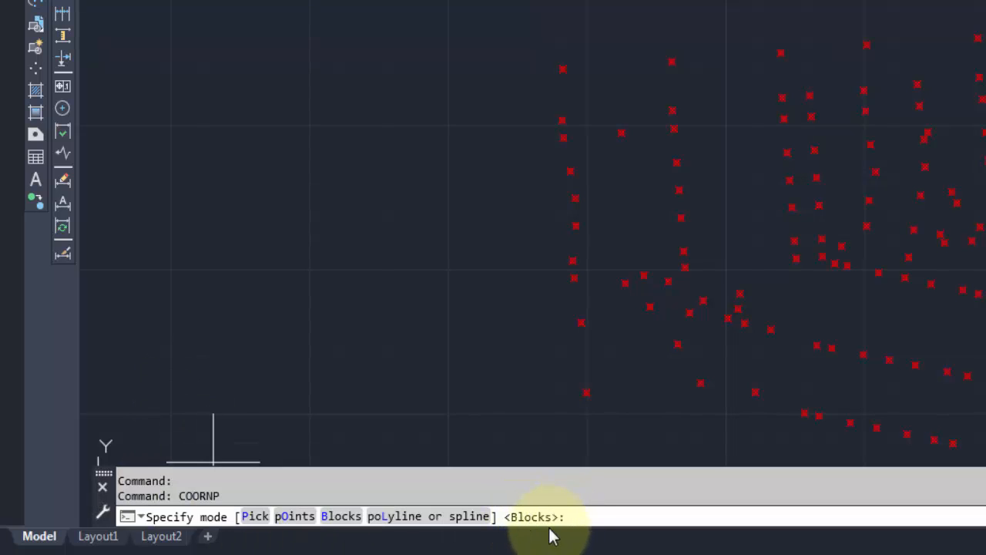
{"action": "left_click", "coordinate": [301, 523]}
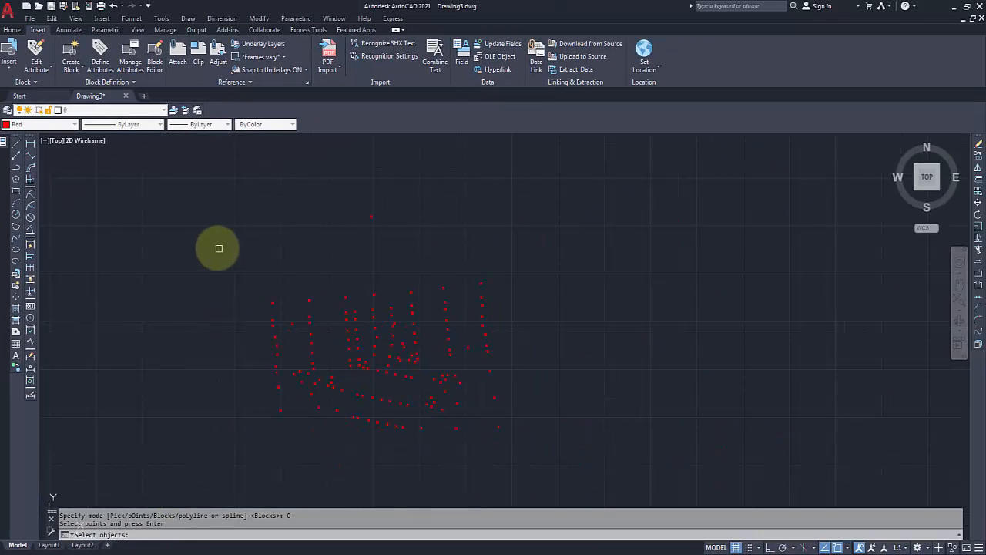
{"action": "left_click", "coordinate": [162, 183]}
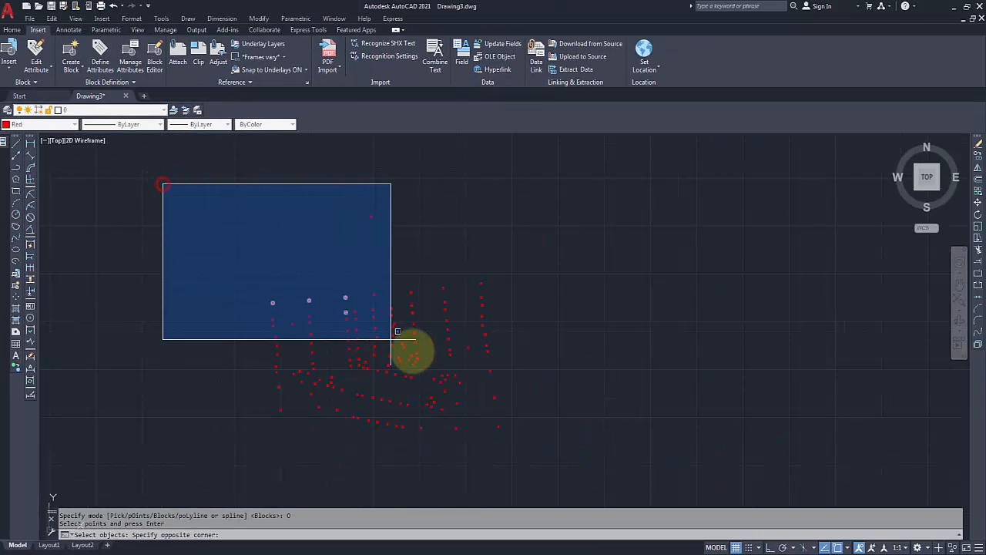
{"action": "left_click", "coordinate": [576, 467]}
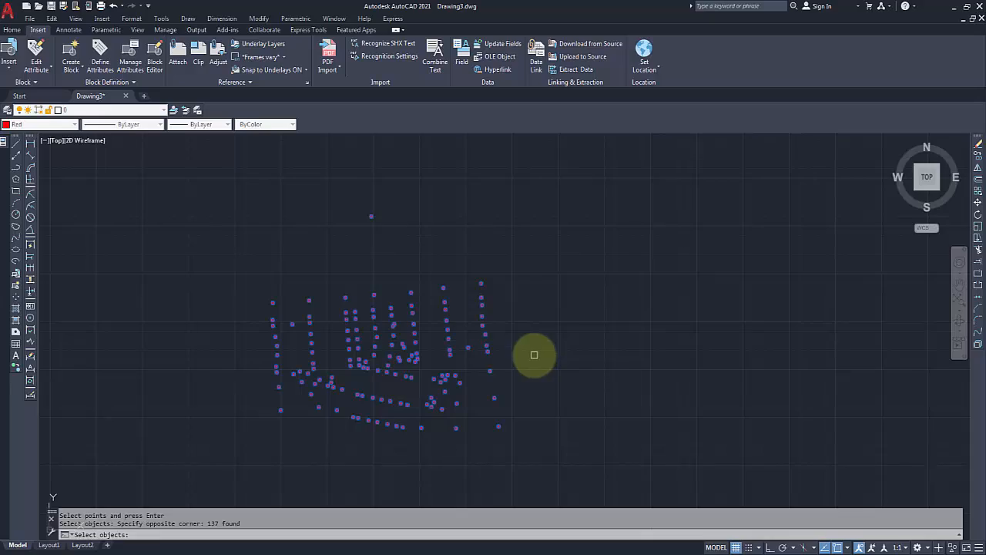
{"action": "key", "text": "Return"}
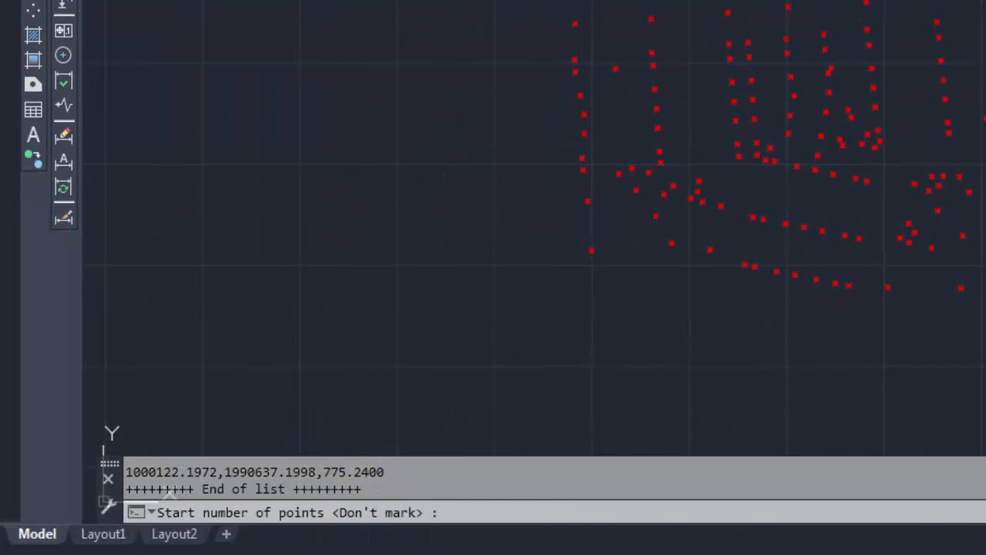
- Number the selected points starting from 1, accepting the default increment of 1
{"action": "left_click", "coordinate": [457, 513]}
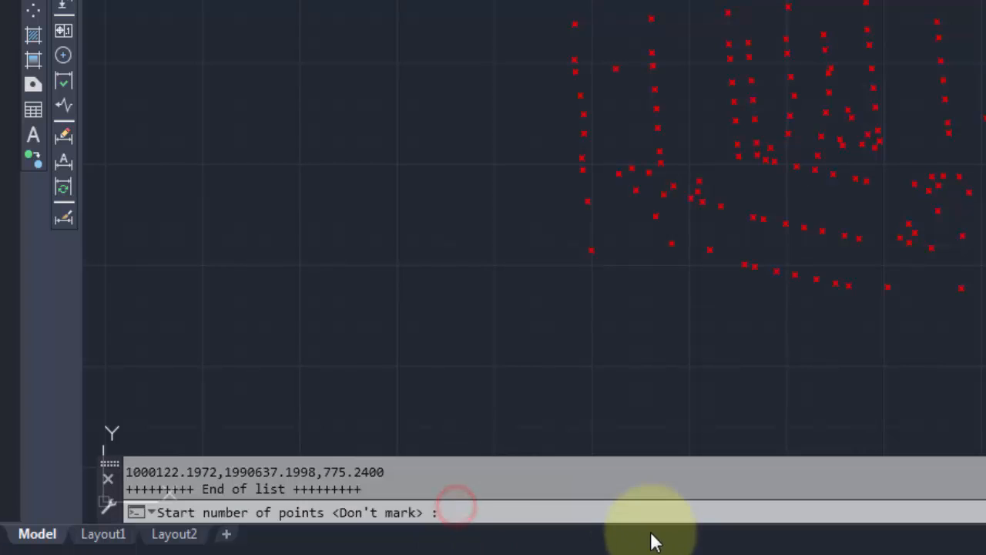
{"action": "type", "text": "1"}
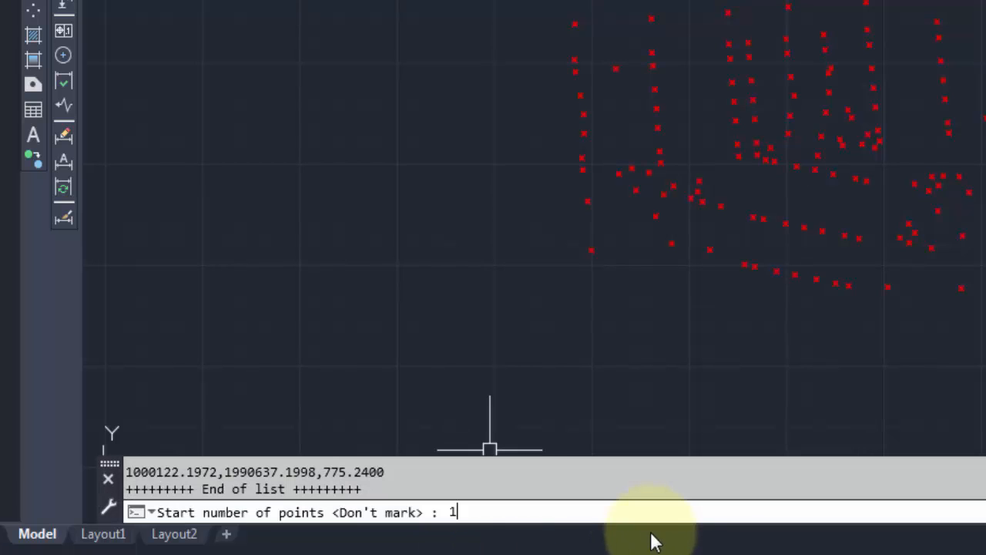
{"action": "key", "text": "Return"}
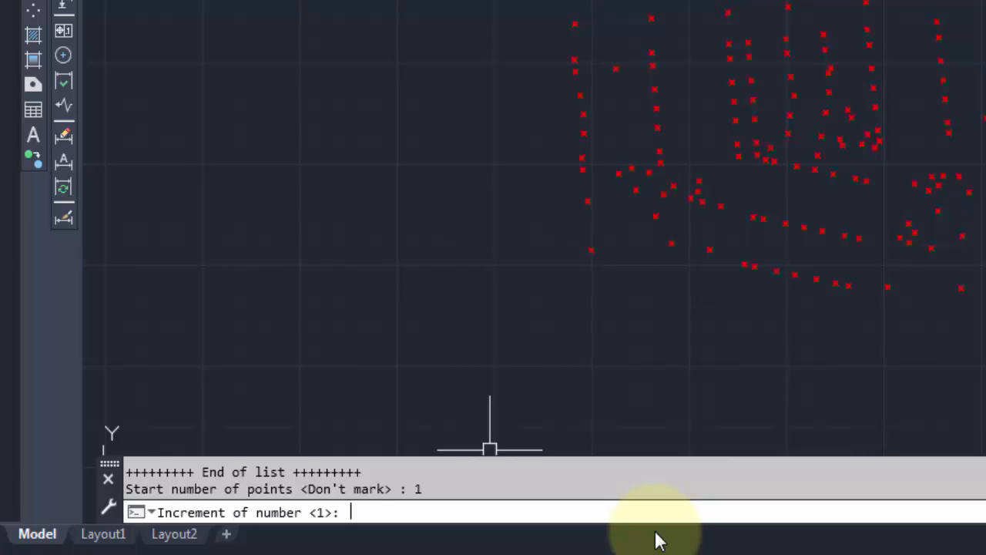
{"action": "key", "text": "Return"}
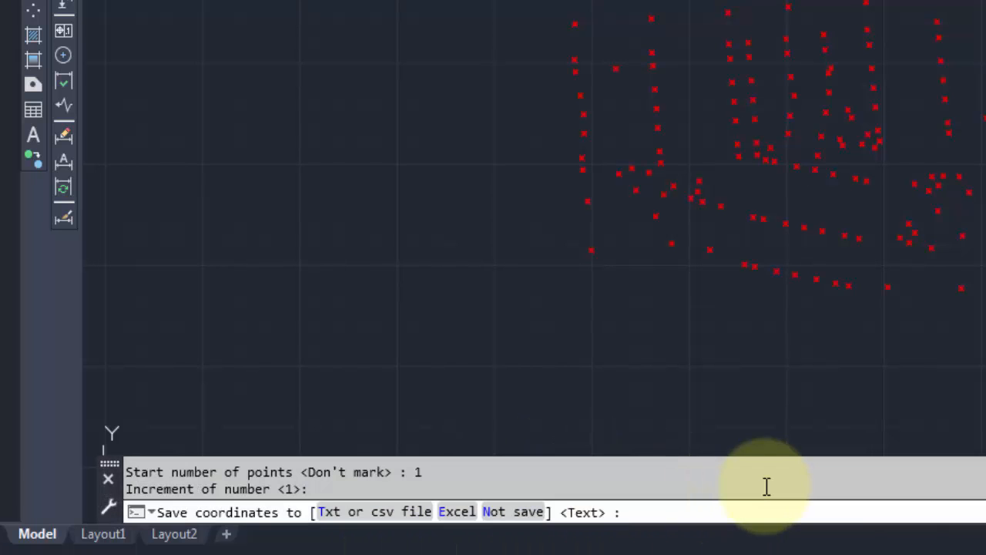
- Choose the text or CSV output and save the point coordinates as Coordinates.csv in the xz folder on drive D
{"action": "key", "text": "Return"}
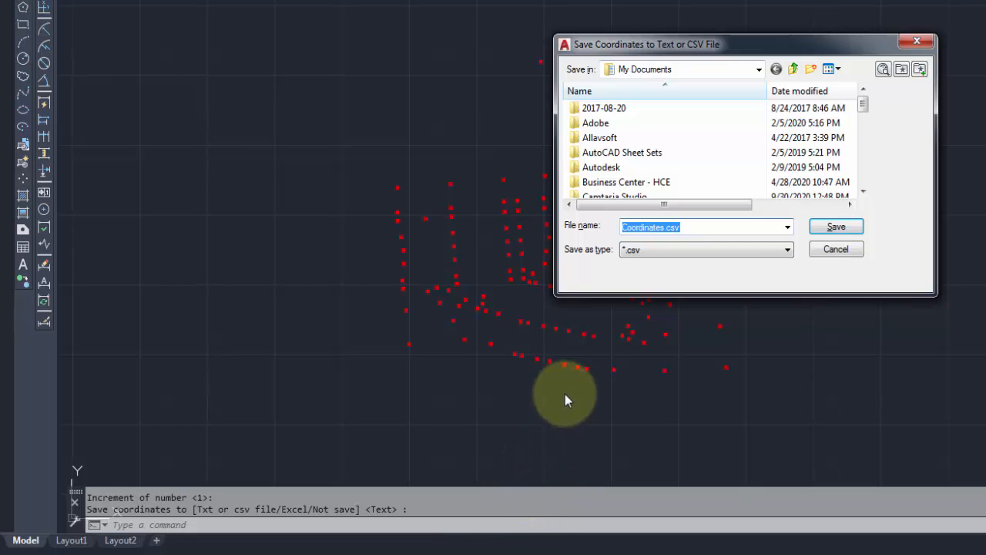
{"action": "left_click", "coordinate": [742, 70]}
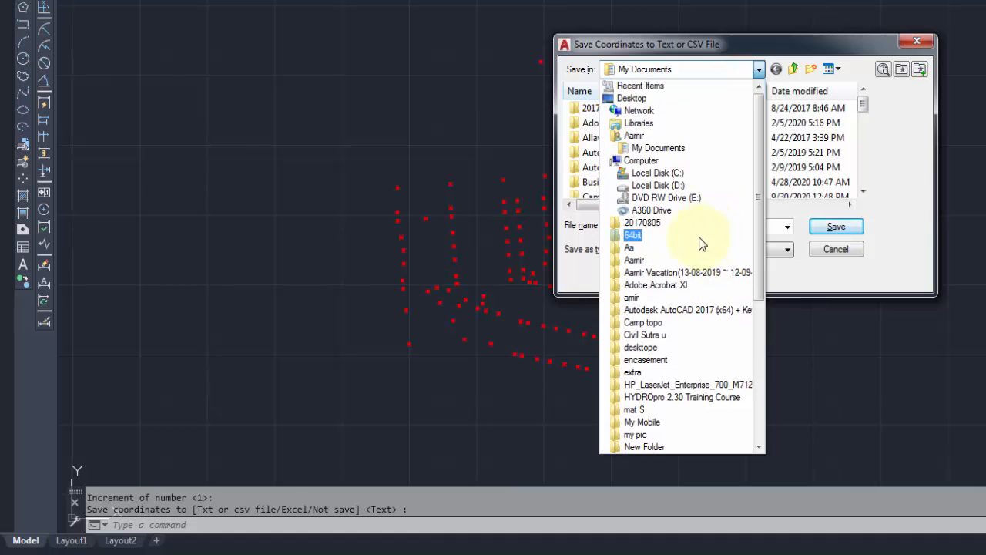
{"action": "left_click", "coordinate": [668, 184]}
{"action": "left_click_drag", "start_coordinate": [869, 108], "coordinate": [863, 177]}
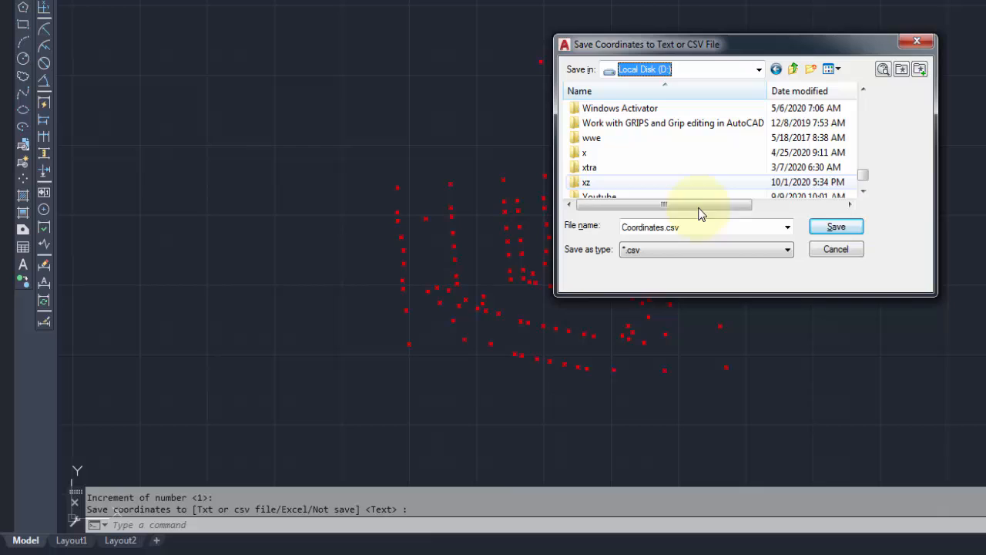
{"action": "double_click", "coordinate": [597, 183]}
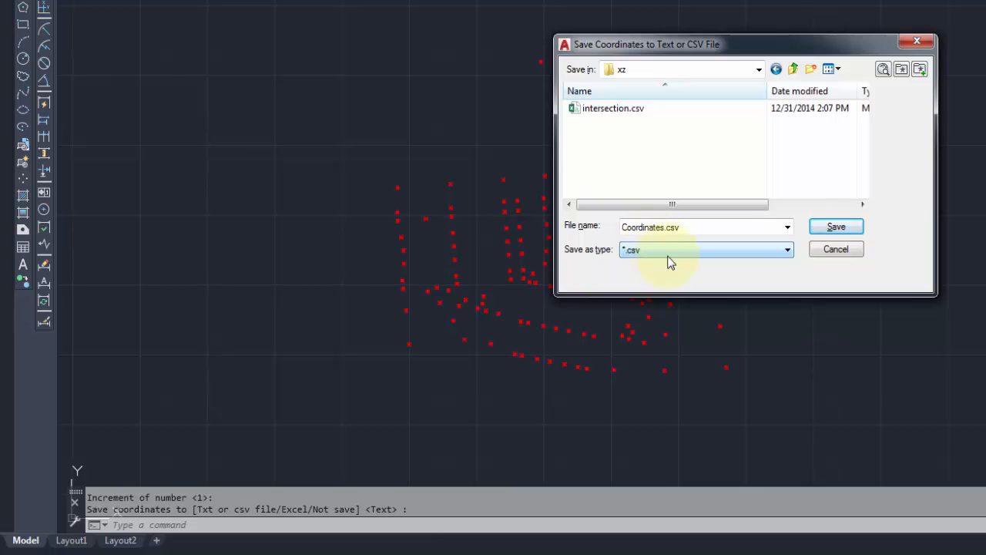
{"action": "left_click", "coordinate": [724, 253]}
{"action": "left_click", "coordinate": [724, 249]}
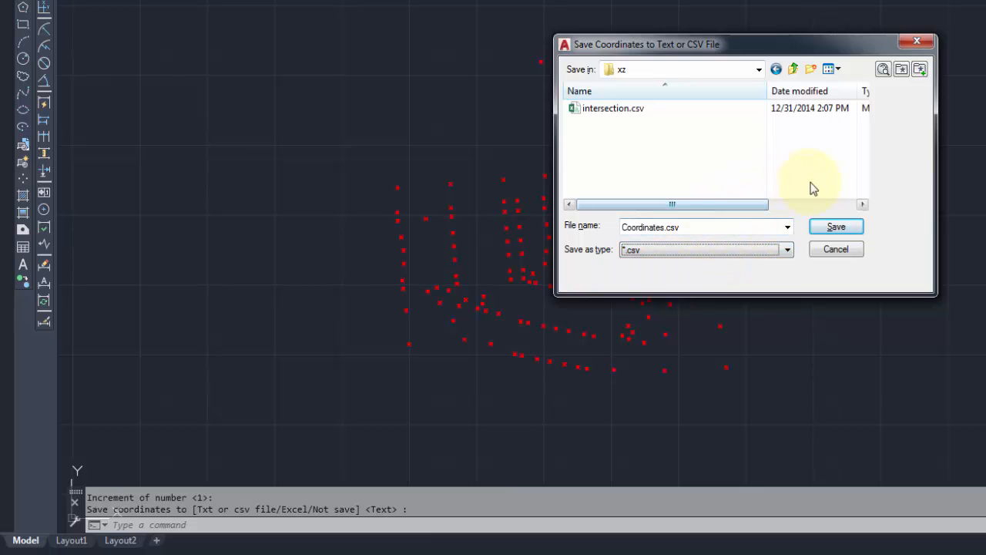
{"action": "left_click", "coordinate": [830, 227]}
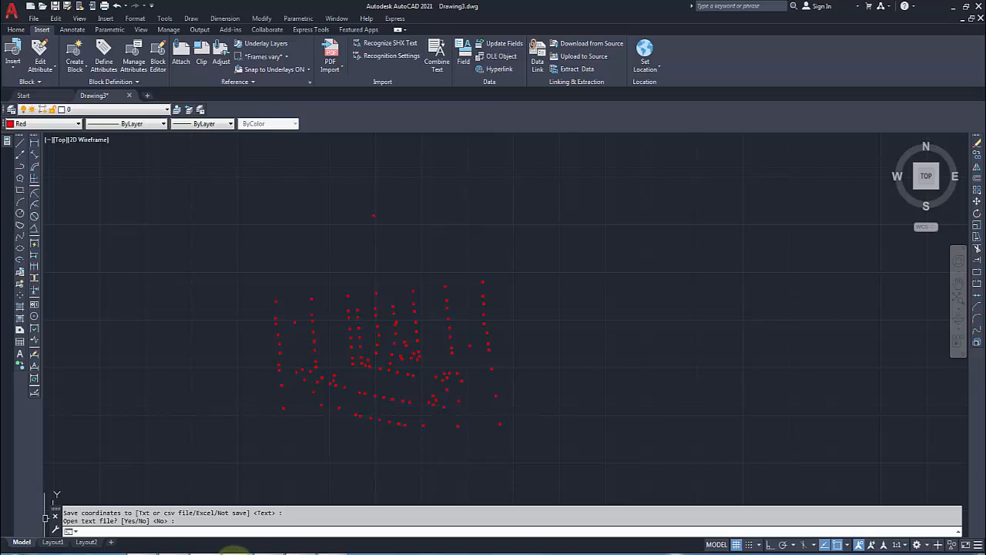
- Switch to the xz folder window and open Coordinates.csv in Excel
{"action": "mouse_move", "coordinate": [231, 549]}
{"action": "left_click", "coordinate": [387, 497]}
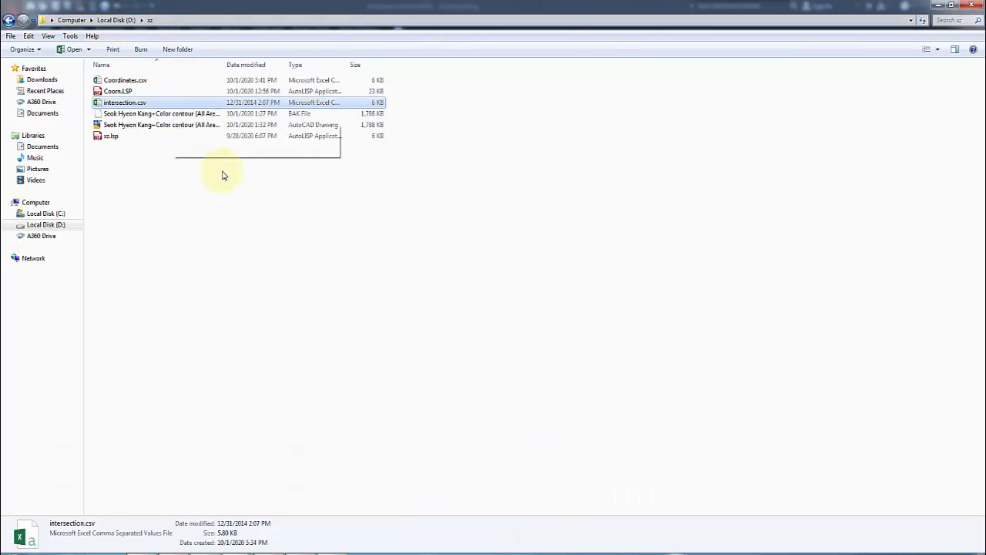
{"action": "left_click", "coordinate": [128, 82]}
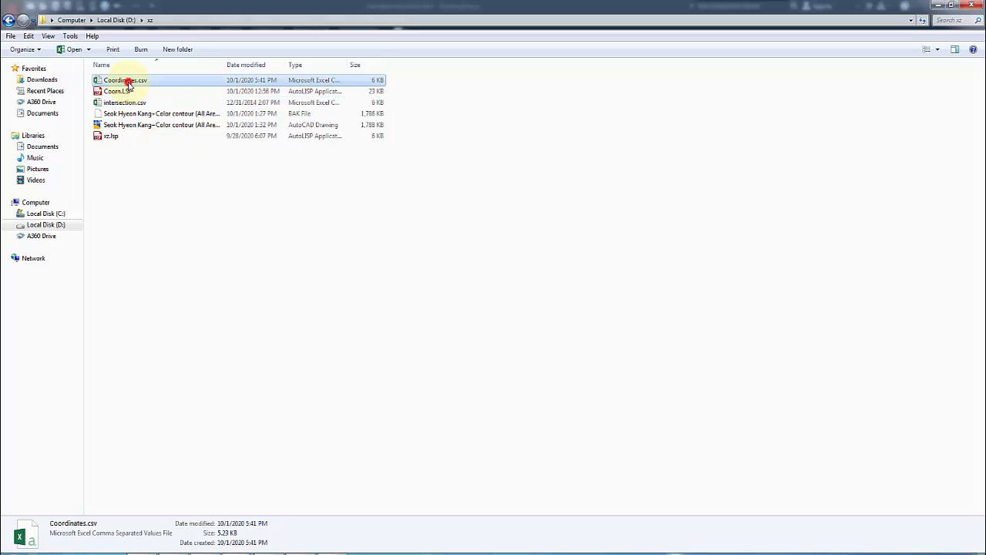
{"action": "double_click", "coordinate": [171, 81]}
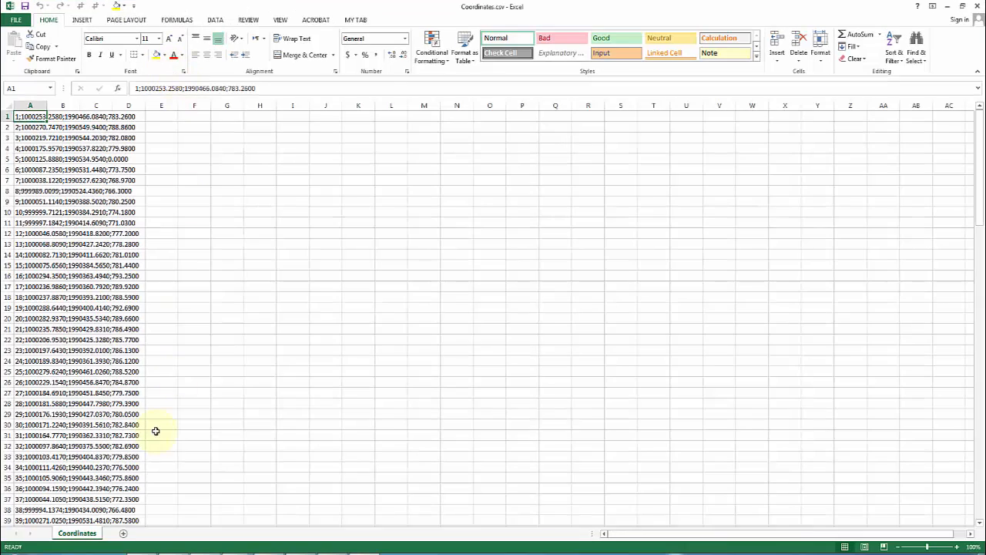
- Examine the exported point numbers and coordinates listed in column A of the Coordinates sheet
{"action": "left_click", "coordinate": [31, 167]}
{"action": "key", "text": "Down"}
{"action": "key", "text": "Down"}
{"action": "key", "text": "Down"}
{"action": "key", "text": "Down"}
{"action": "key", "text": "Down"}
{"action": "key", "text": "Down"}
{"action": "key", "text": "Down"}
{"action": "key", "text": "Down"}
{"action": "key", "text": "Down"}
{"action": "key", "text": "Down"}
{"action": "key", "text": "Down"}
{"action": "key", "text": "Down"}
{"action": "key", "text": "Down"}
{"action": "key", "text": "Down"}
{"action": "key", "text": "Down"}
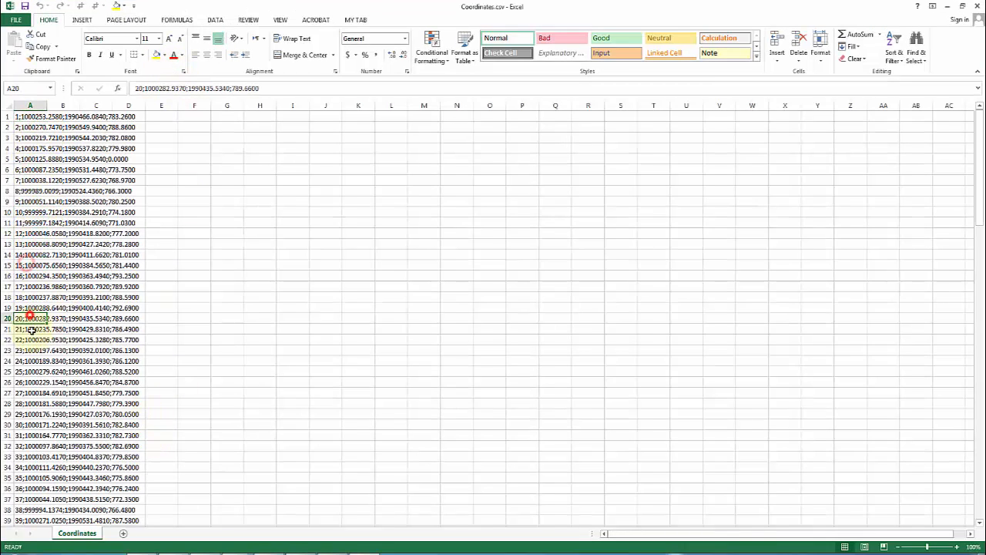
{"action": "left_click", "coordinate": [30, 159]}
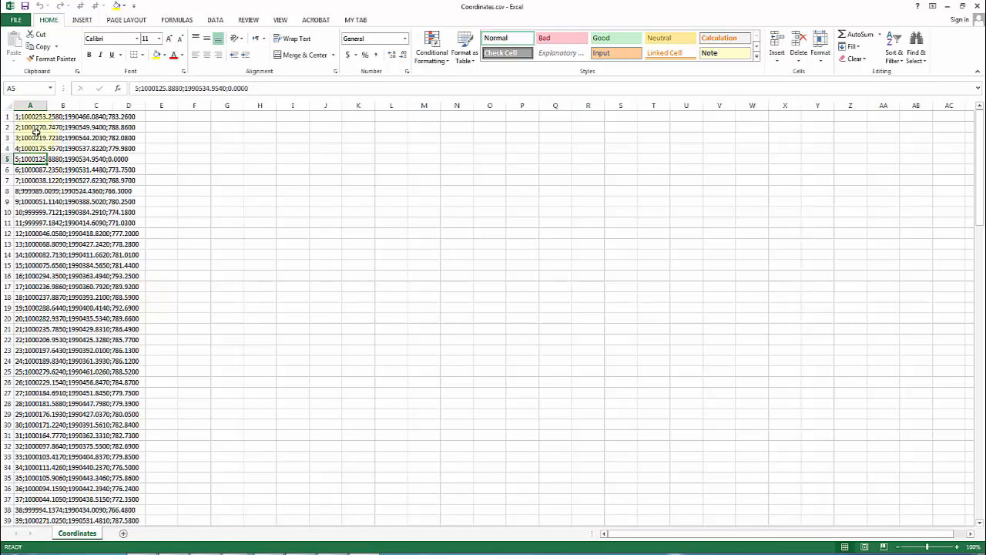
{"action": "left_click", "coordinate": [29, 117]}
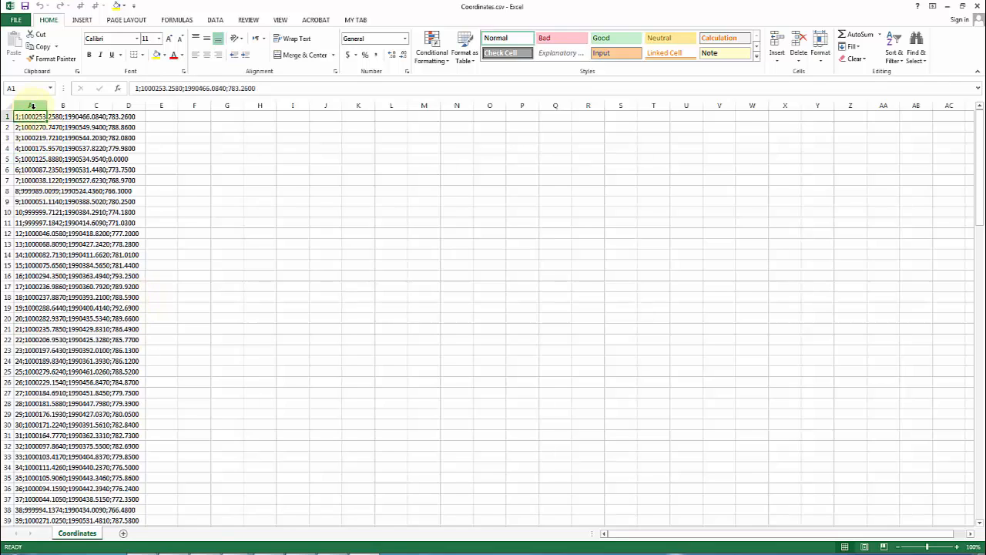
- Split column A with Text to Columns as delimited data, using tab, semicolon, comma and space delimiters, treating consecutive ones as one, in General format
{"action": "left_click", "coordinate": [32, 104]}
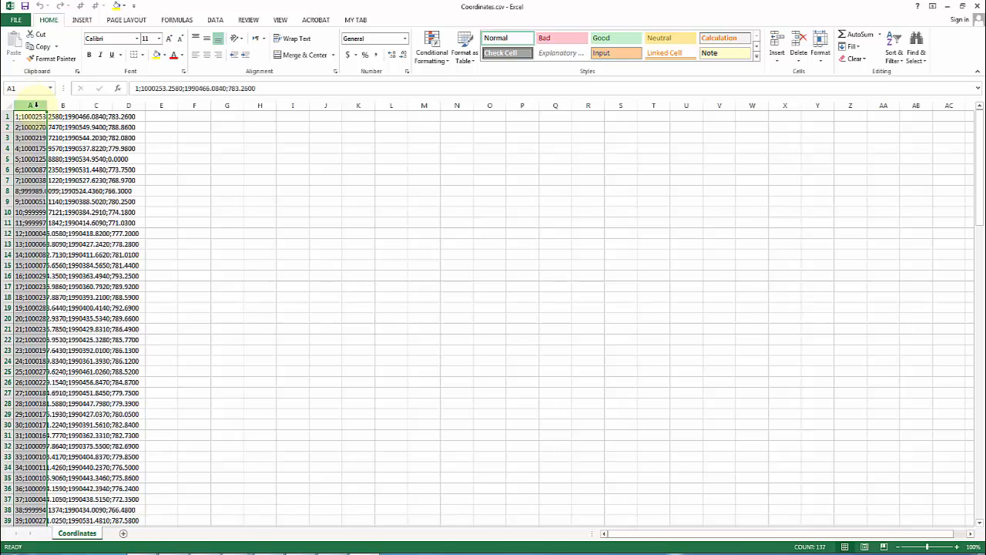
{"action": "left_click", "coordinate": [214, 20]}
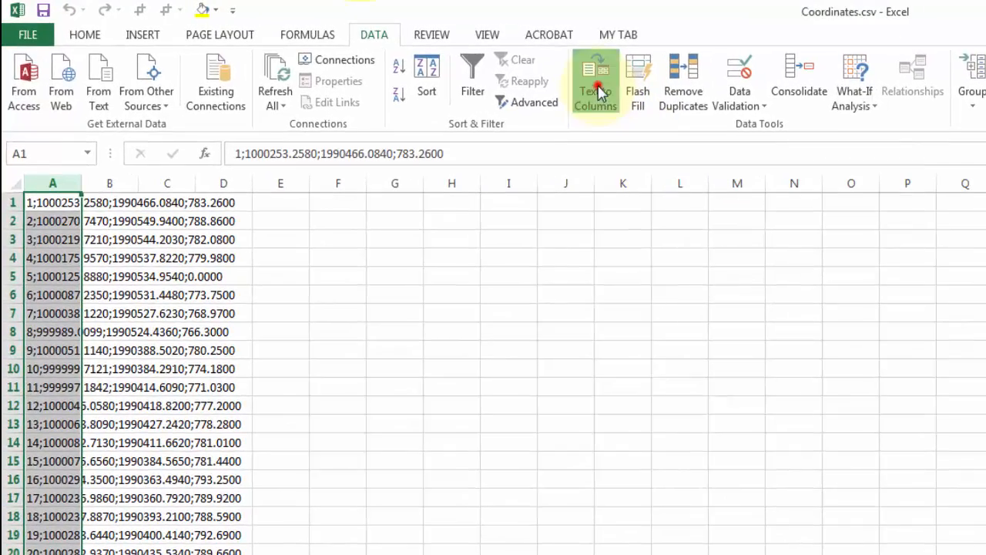
{"action": "left_click", "coordinate": [340, 60]}
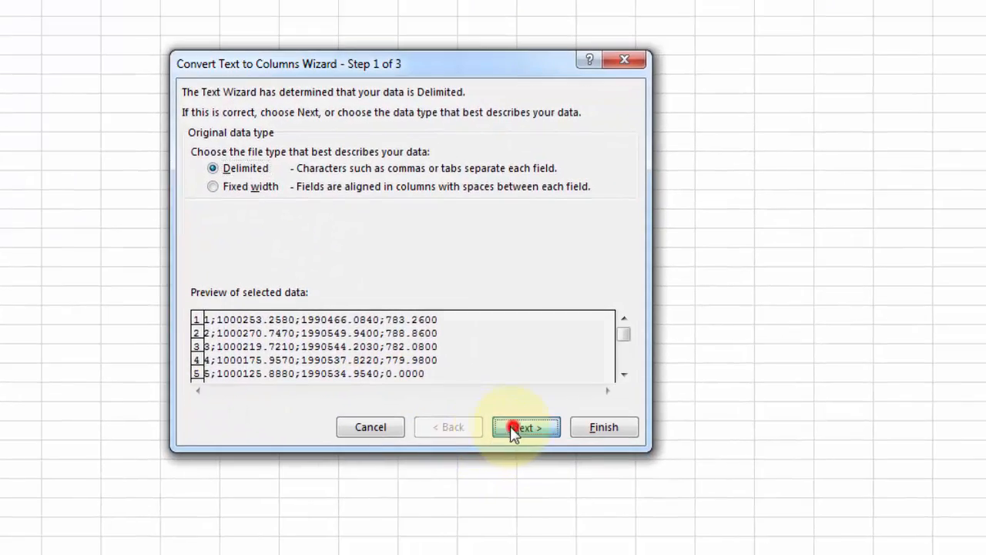
{"action": "left_click", "coordinate": [515, 426]}
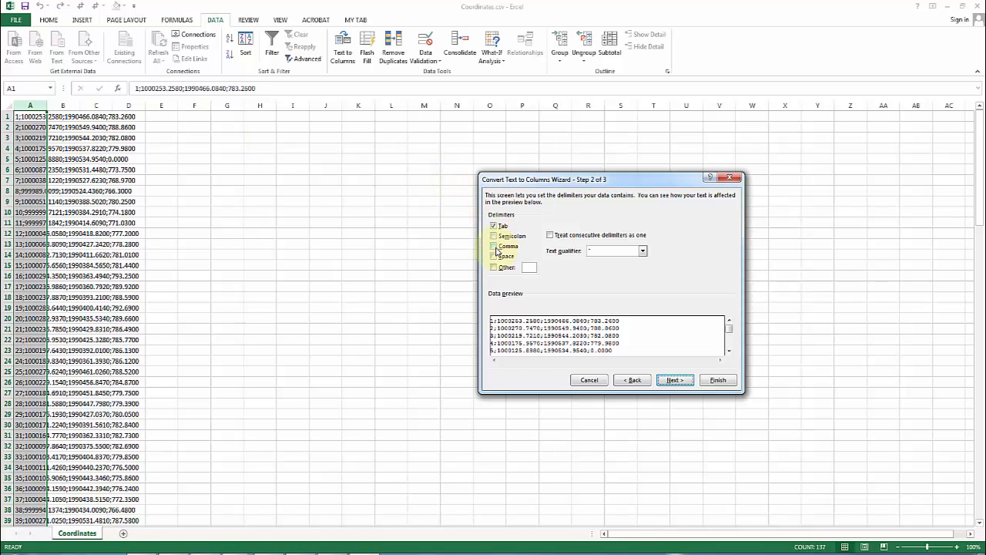
{"action": "left_click", "coordinate": [495, 247]}
{"action": "left_click", "coordinate": [494, 236]}
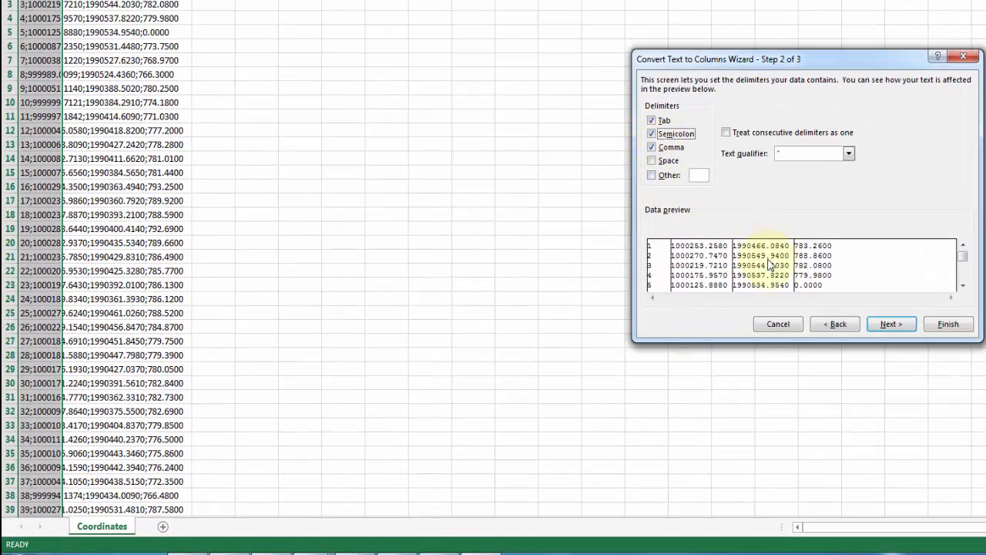
{"action": "left_click", "coordinate": [652, 147]}
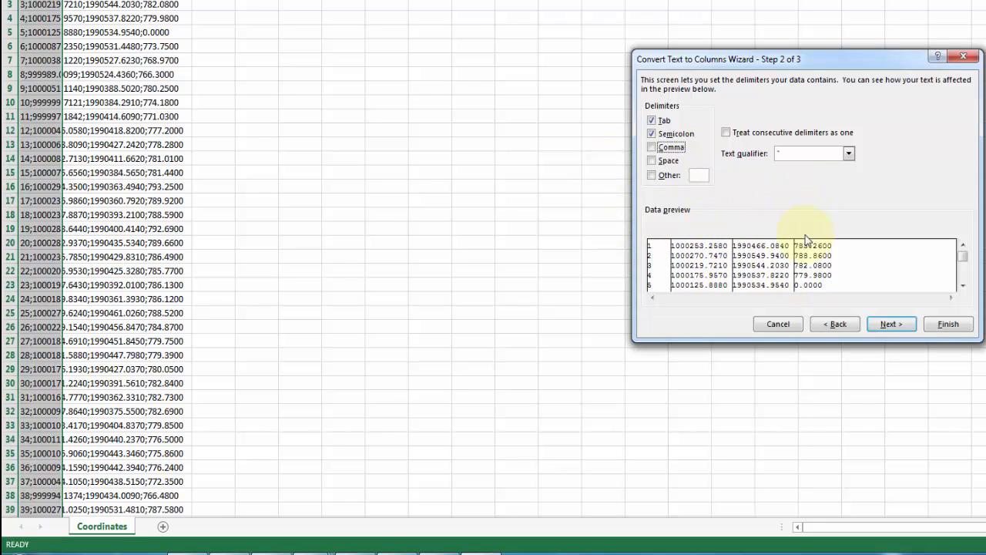
{"action": "left_click", "coordinate": [651, 149]}
{"action": "left_click", "coordinate": [661, 161]}
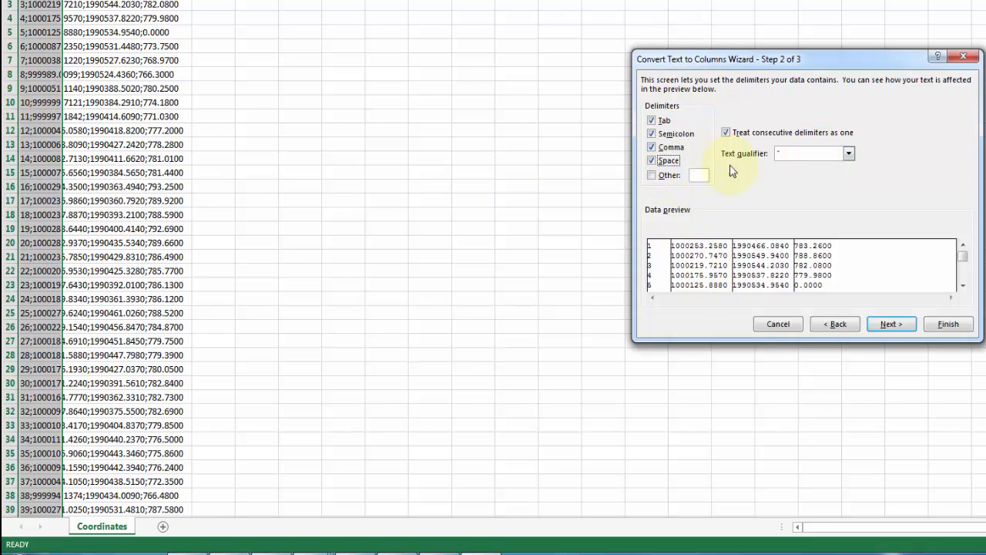
{"action": "left_click", "coordinate": [891, 326]}
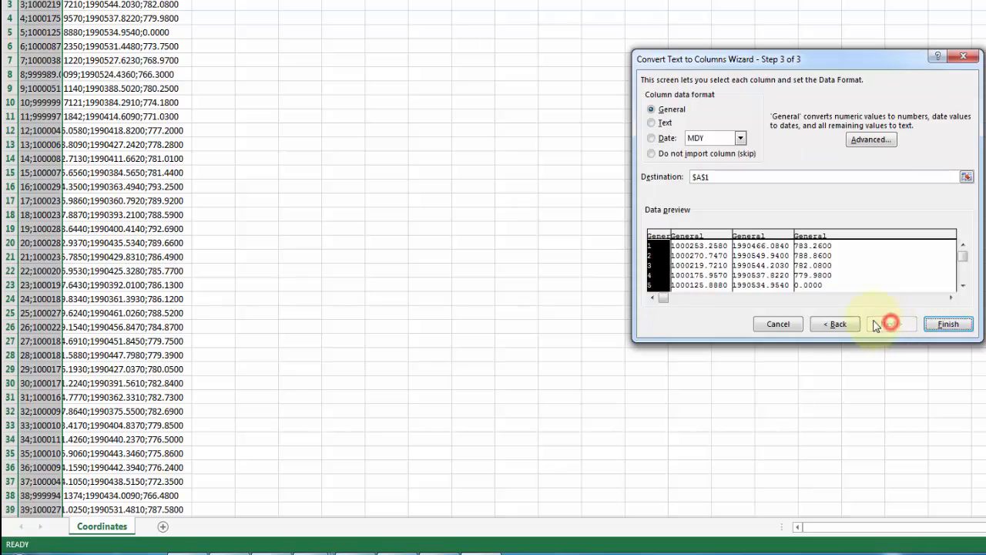
{"action": "left_click", "coordinate": [949, 325]}
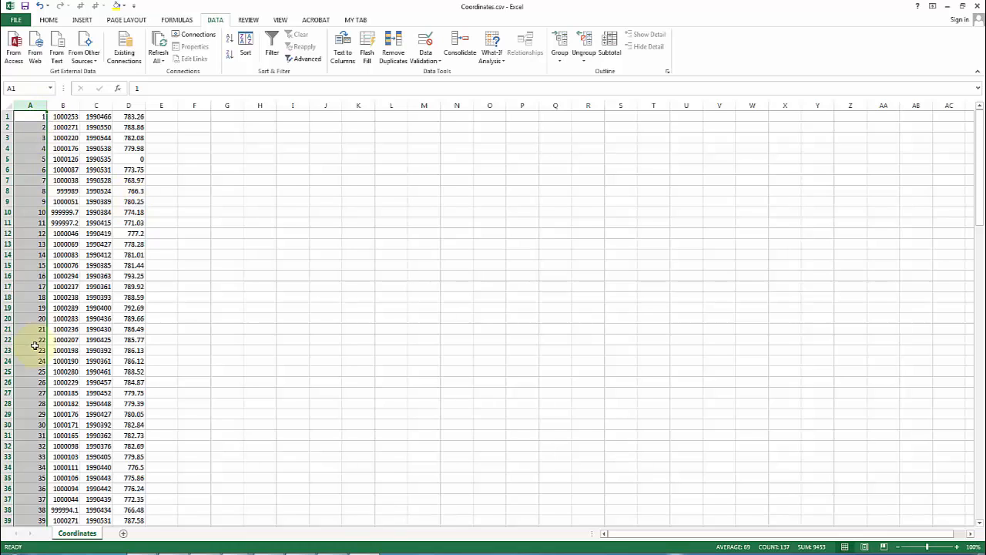
- Examine the separated coordinate and elevation values in columns B to D, including cell D5, and return to the AutoCAD drawing
{"action": "left_click", "coordinate": [69, 117]}
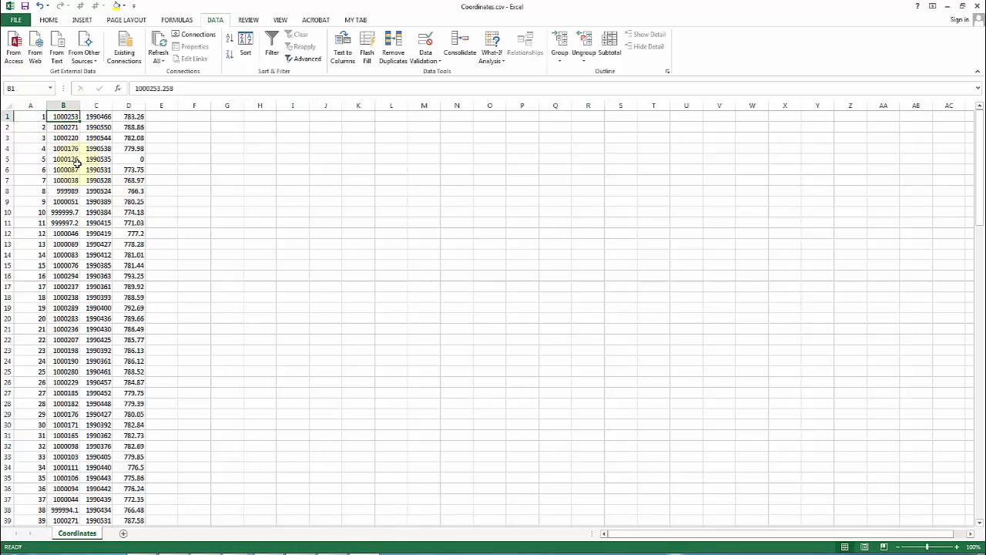
{"action": "left_click", "coordinate": [97, 117]}
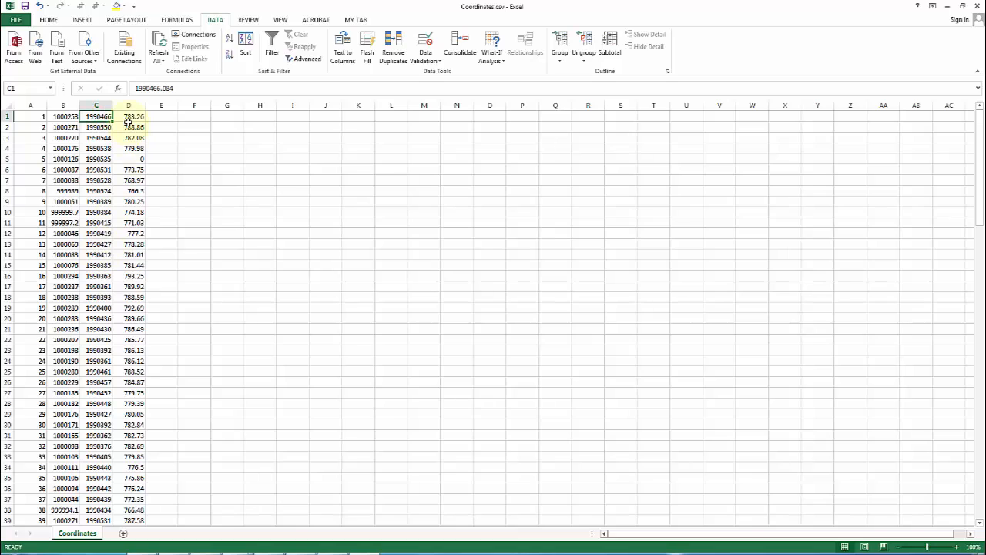
{"action": "left_click", "coordinate": [135, 117]}
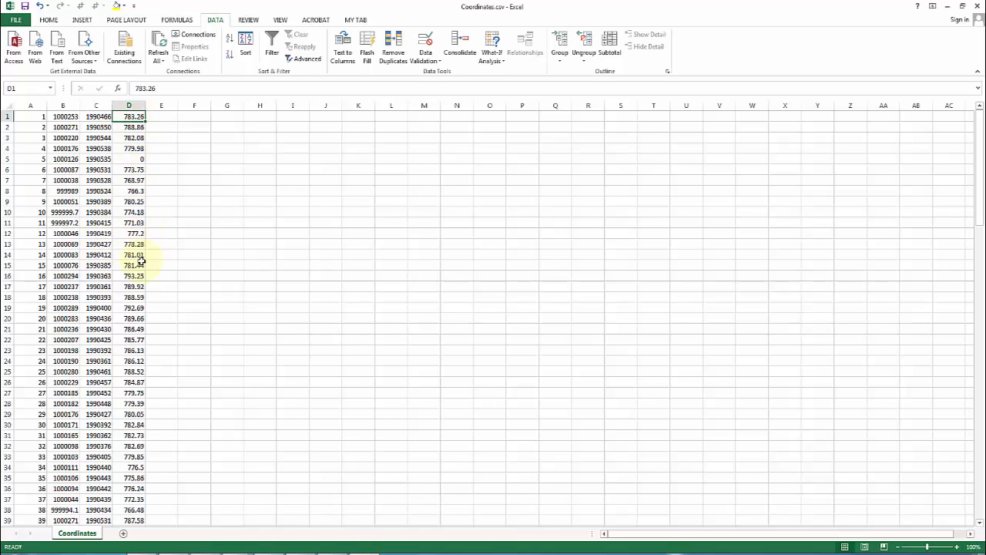
{"action": "left_click", "coordinate": [144, 161]}
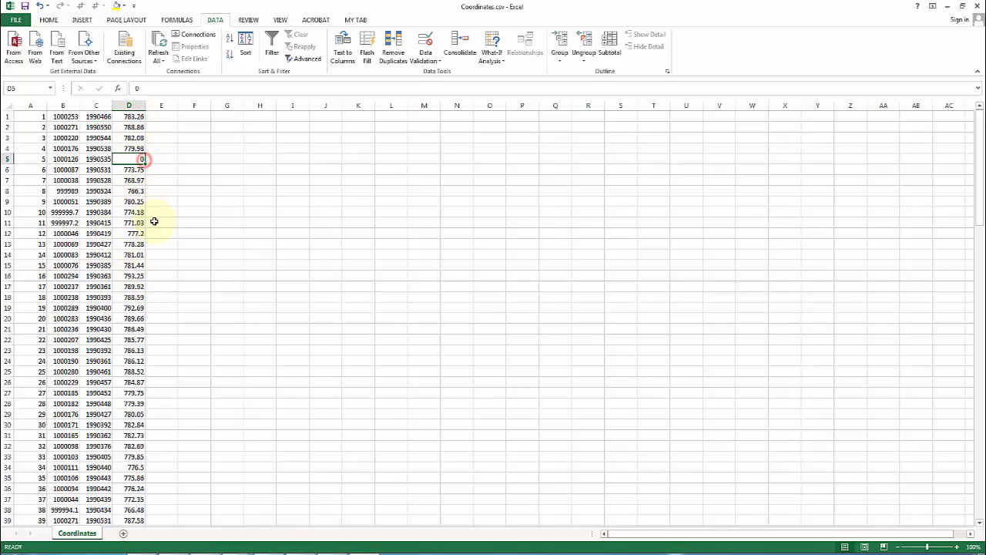
{"action": "scroll", "coordinate": [140, 217], "scroll_direction": "down", "scroll_amount": 1}
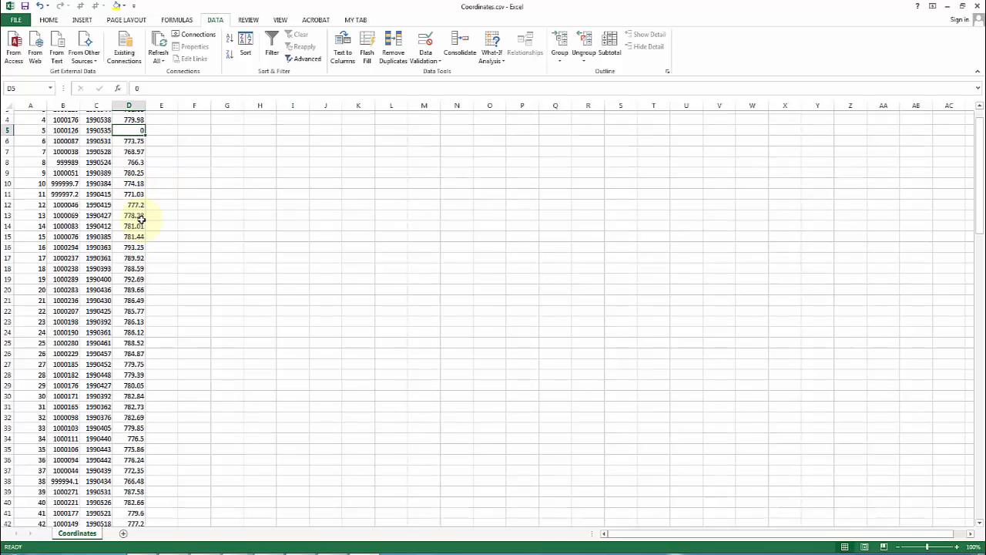
{"action": "scroll", "coordinate": [142, 218], "scroll_direction": "up", "scroll_amount": 1}
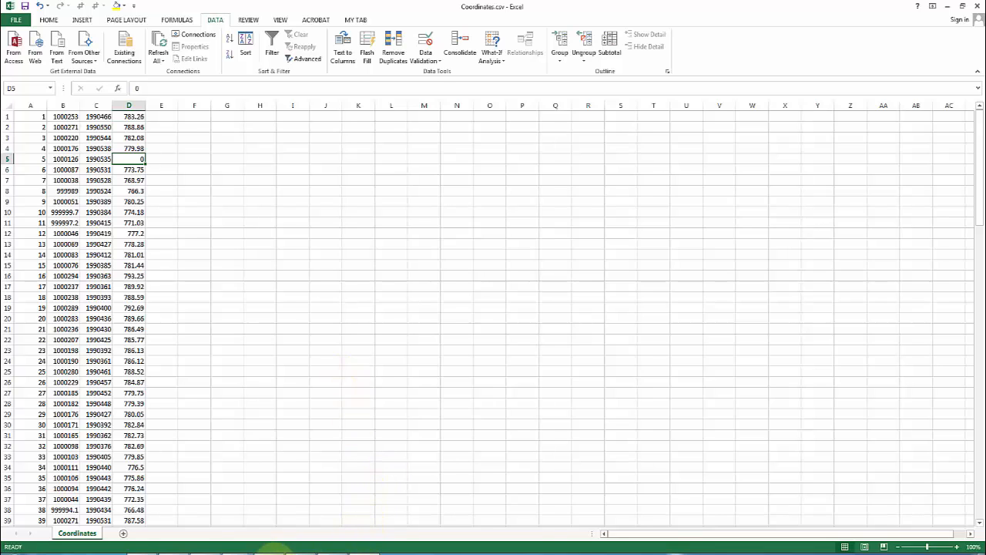
{"action": "left_click", "coordinate": [203, 553]}
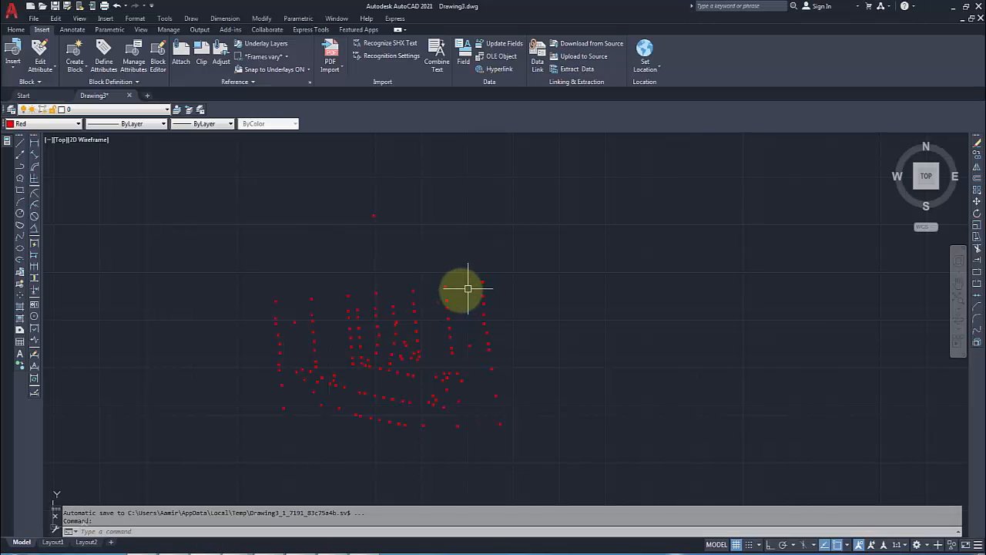
{"action": "type", "text": "p"}
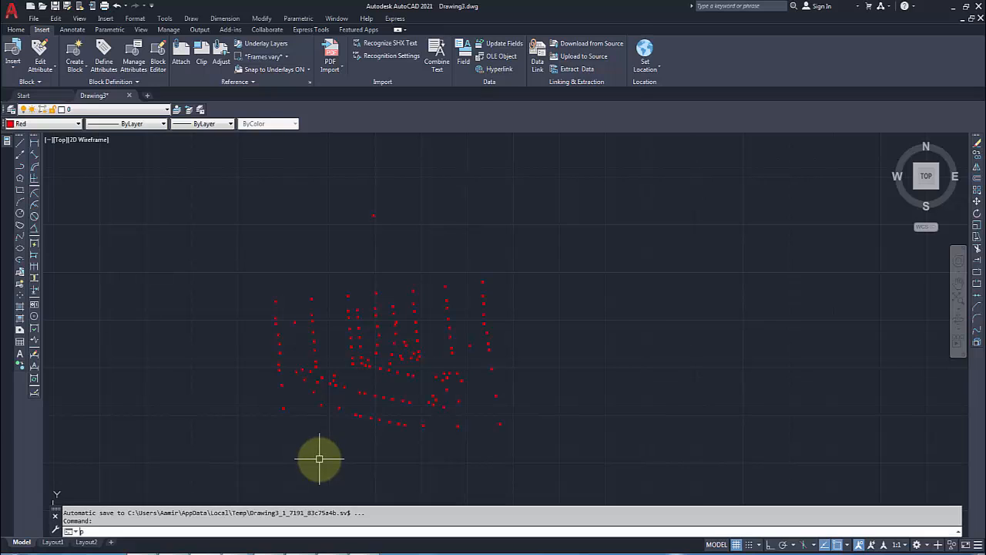
{"action": "type", "text": "l"}
{"action": "key", "text": "Return"}
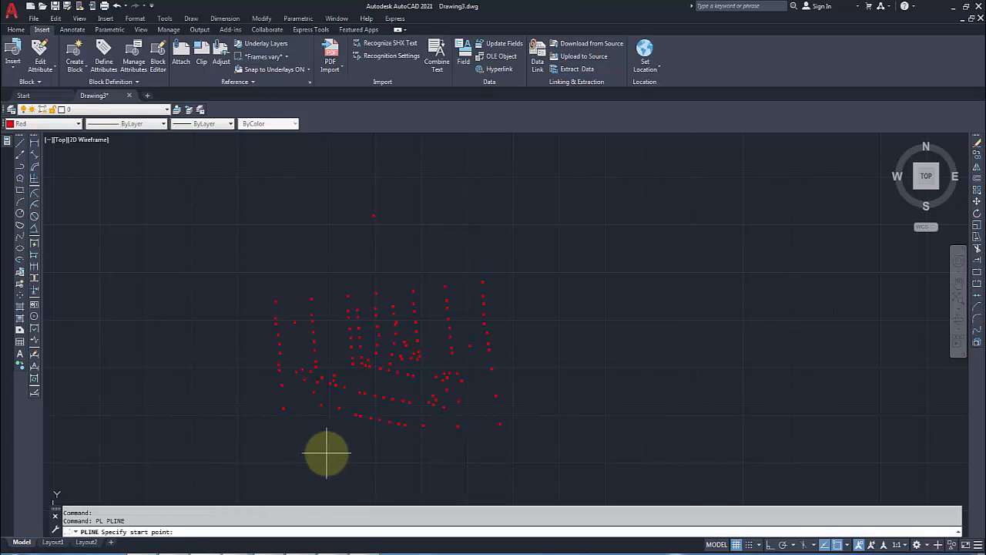
{"action": "left_click", "coordinate": [275, 302]}
{"action": "scroll", "coordinate": [319, 285], "scroll_direction": "up", "scroll_amount": 4}
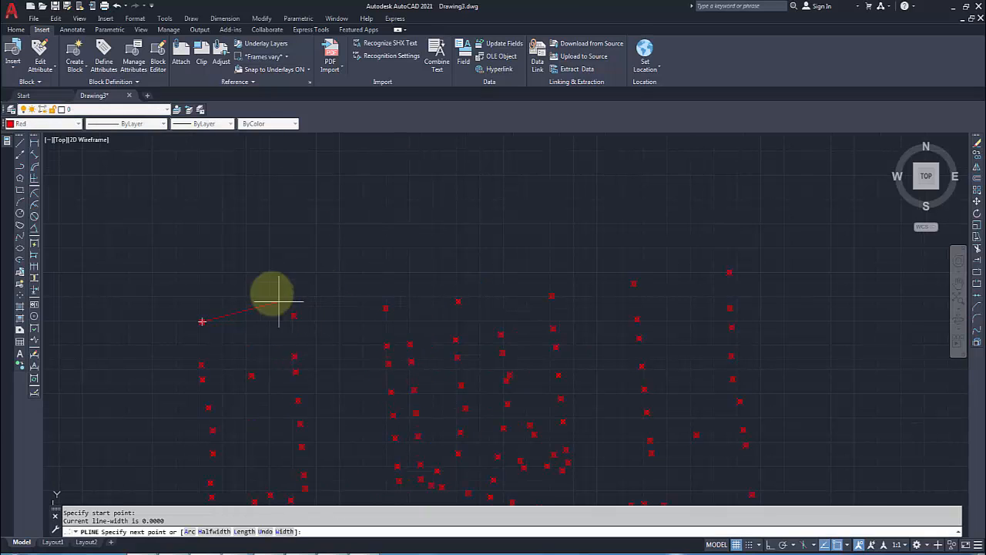
{"action": "key", "text": "Escape"}
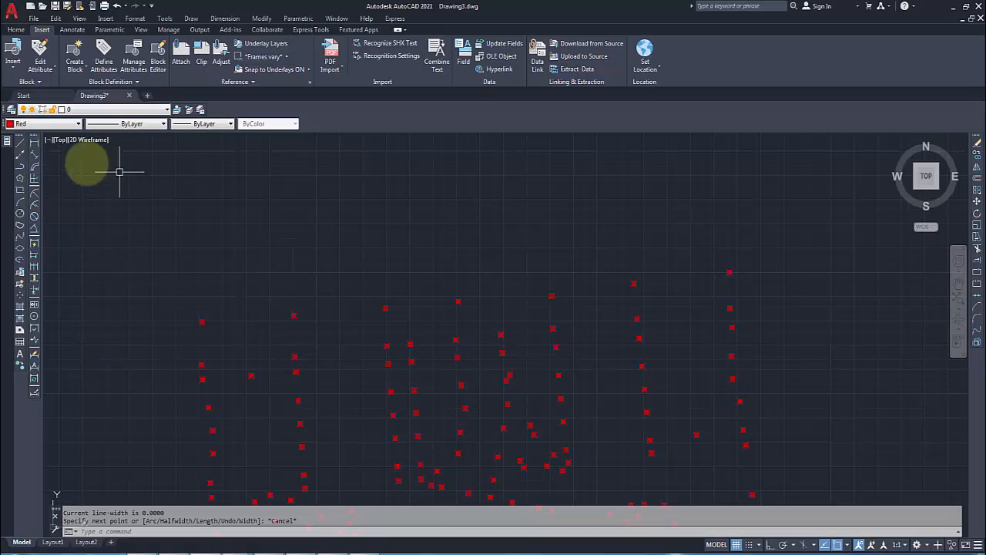
- Set the current color to Cyan and, for a new polyline, clear the running object snap modes and enable Node
{"action": "left_click", "coordinate": [68, 126]}
{"action": "left_click", "coordinate": [31, 160]}
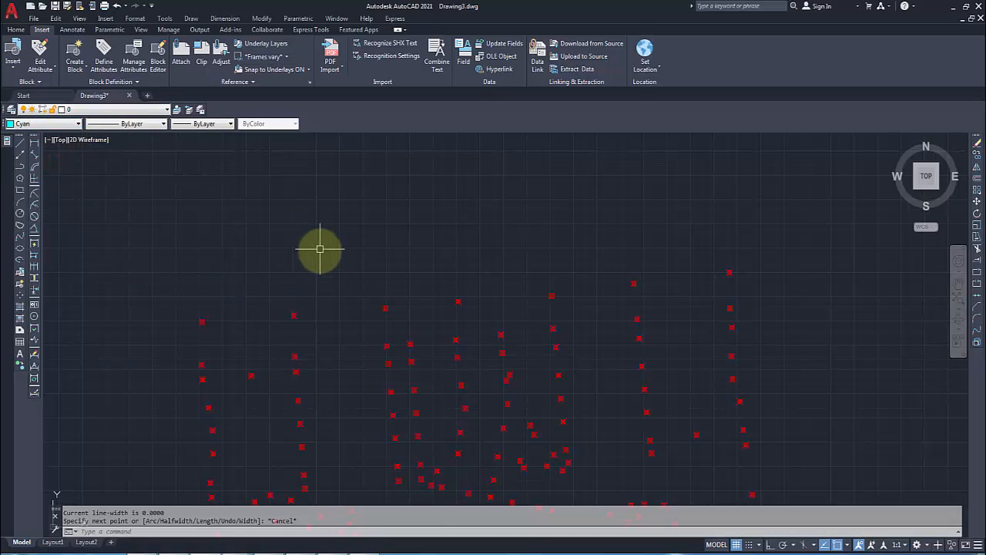
{"action": "type", "text": "pl"}
{"action": "key", "text": "Return"}
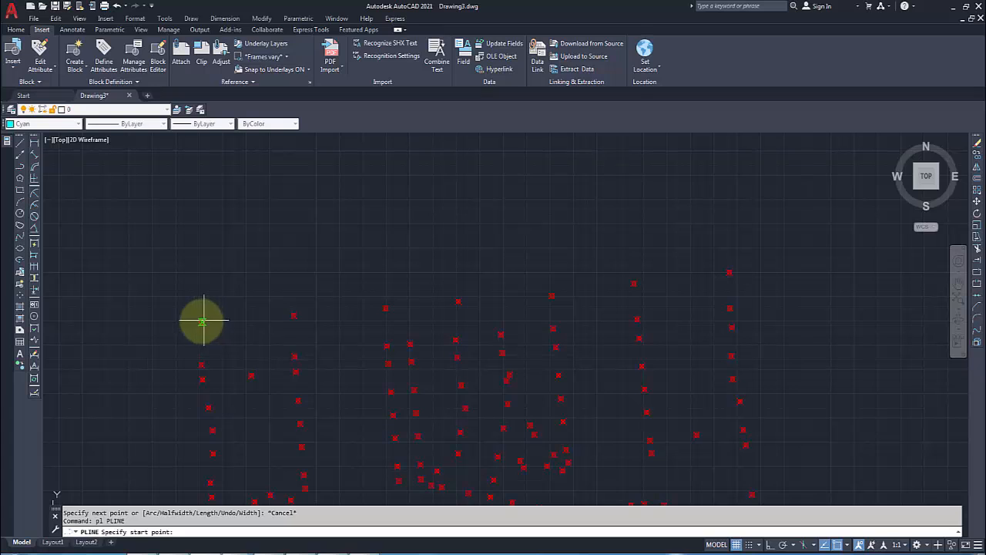
{"action": "right_click", "coordinate": [206, 324], "text": "shift"}
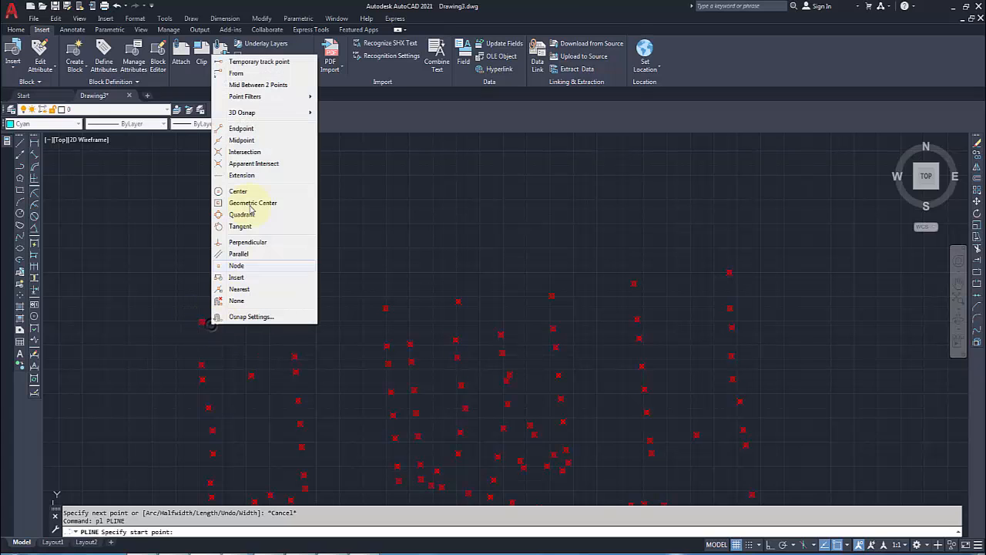
{"action": "left_click", "coordinate": [251, 317]}
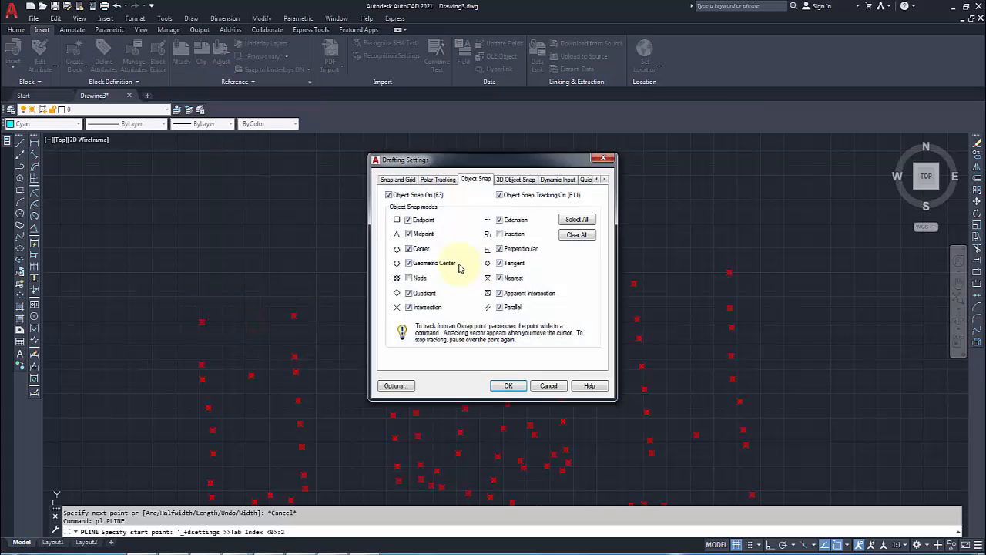
{"action": "left_click", "coordinate": [570, 235]}
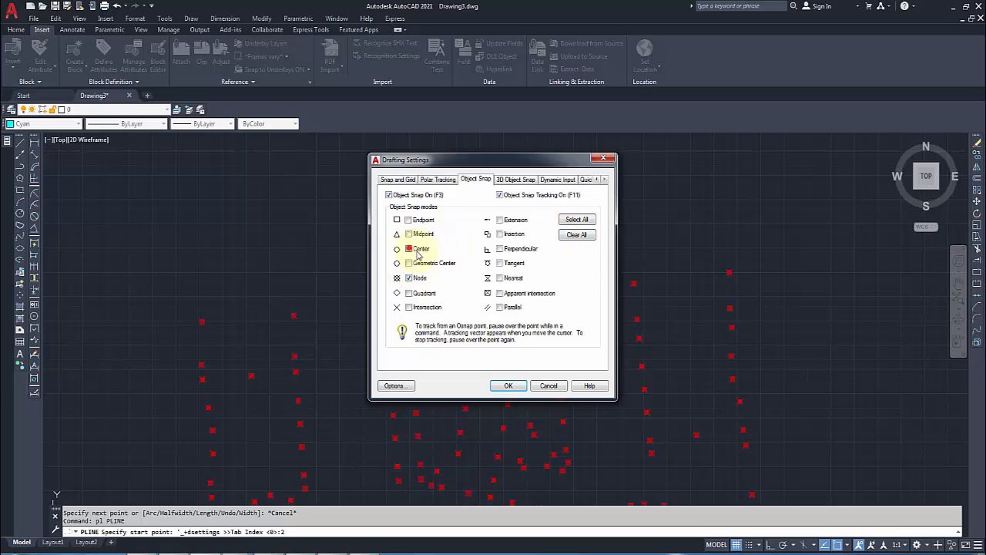
{"action": "left_click", "coordinate": [508, 385]}
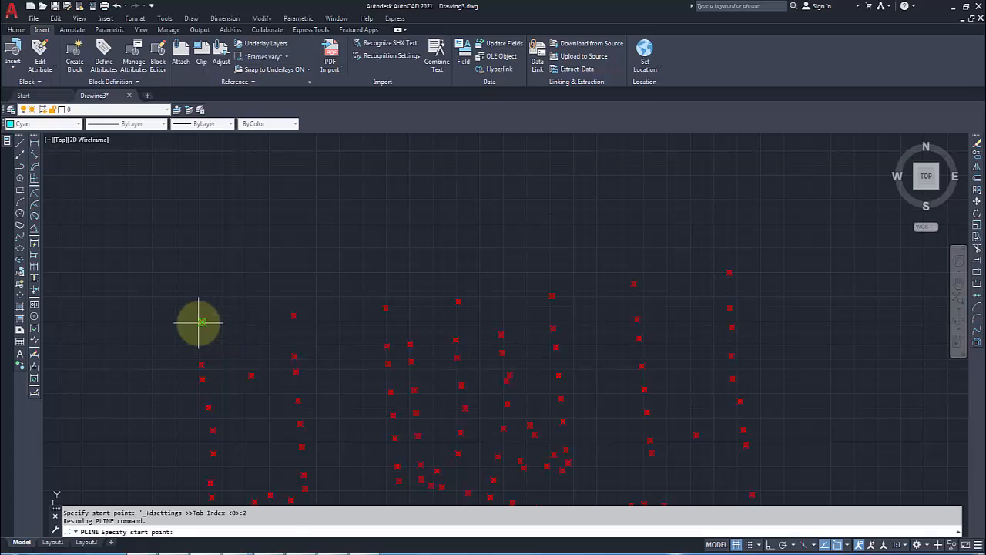
- Draw the polyline through the seven uppermost survey points, from the leftmost one to the rightmost one
{"action": "left_click", "coordinate": [201, 322]}
{"action": "left_click", "coordinate": [295, 315]}
{"action": "left_click", "coordinate": [386, 309]}
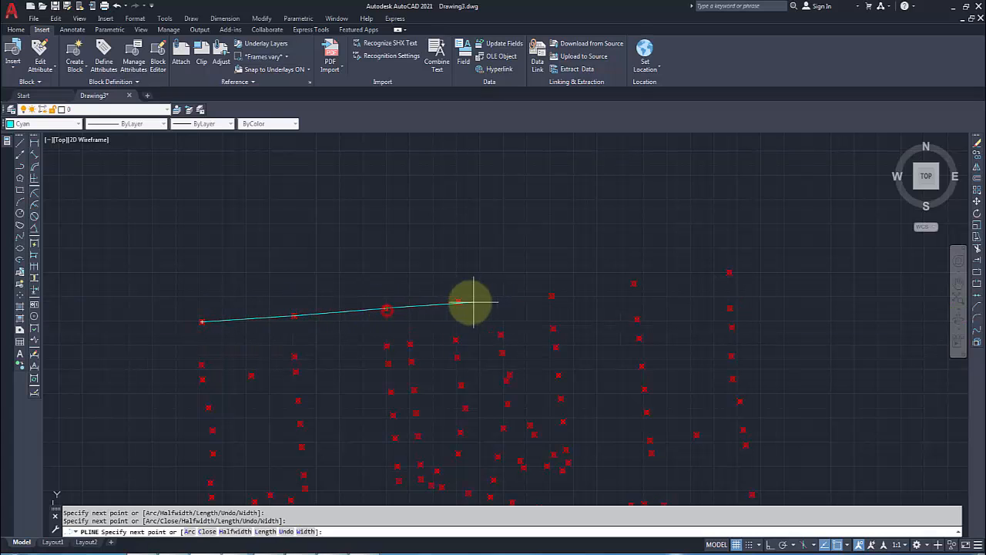
{"action": "left_click", "coordinate": [458, 301]}
{"action": "left_click", "coordinate": [552, 295]}
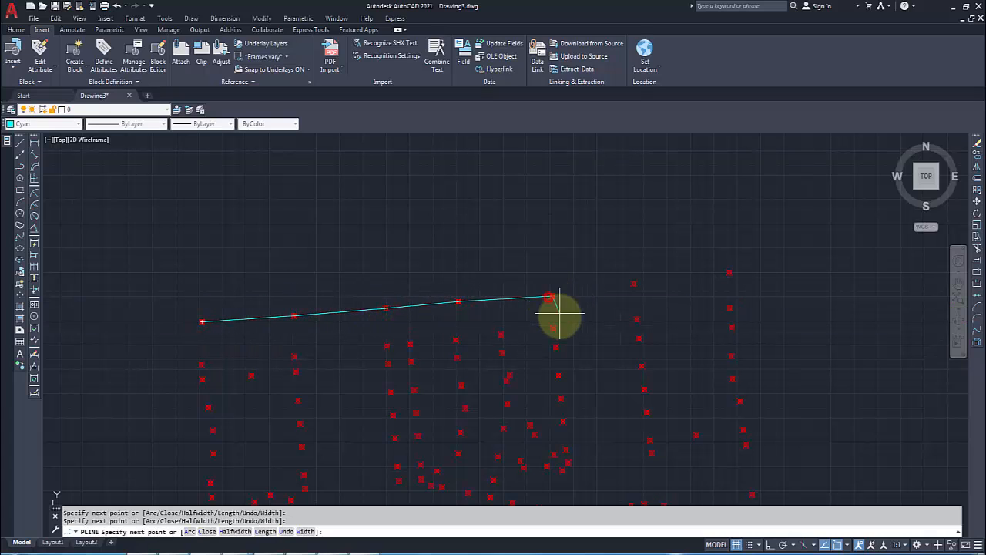
{"action": "left_click", "coordinate": [633, 283]}
{"action": "left_click", "coordinate": [729, 272]}
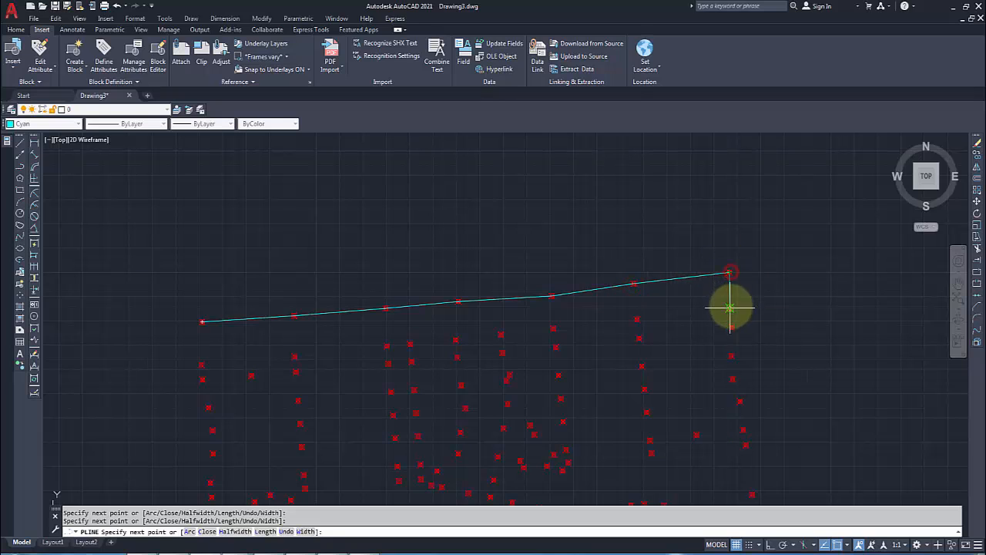
- Continue the polyline down through the next seven points of the rightmost column and finish it
{"action": "left_click", "coordinate": [732, 328]}
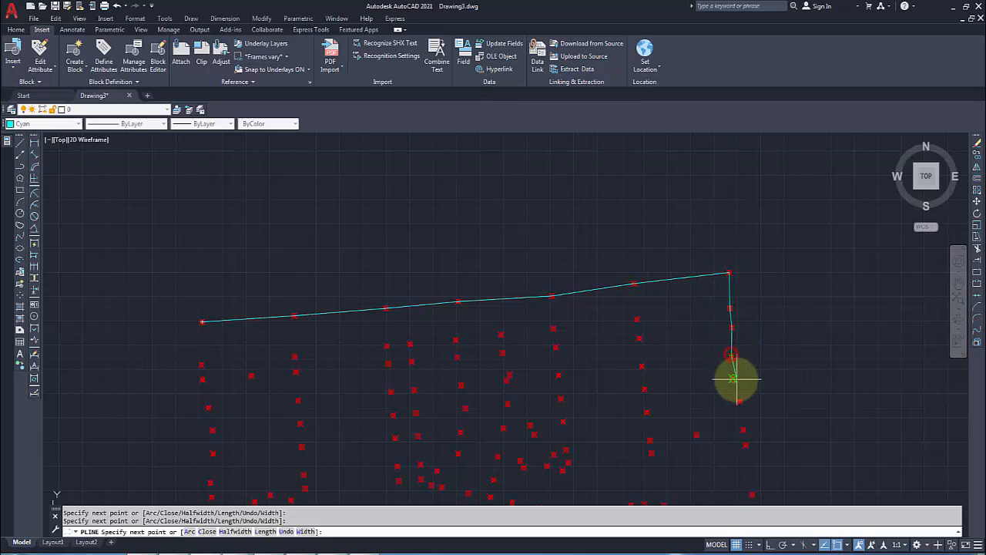
{"action": "left_click", "coordinate": [731, 355]}
{"action": "left_click", "coordinate": [733, 378]}
{"action": "left_click", "coordinate": [740, 402]}
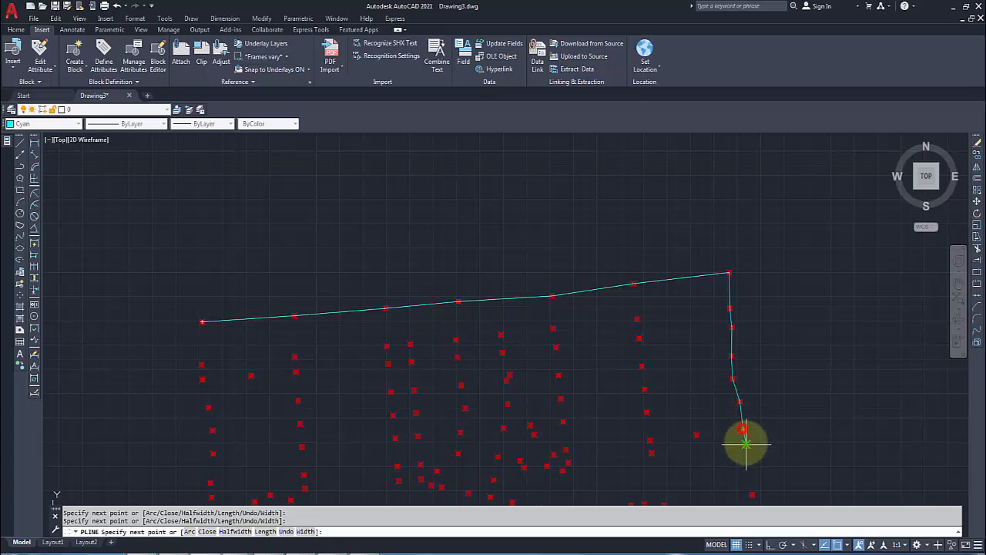
{"action": "left_click", "coordinate": [746, 443]}
{"action": "right_click", "coordinate": [805, 279]}
{"action": "left_click", "coordinate": [840, 291]}
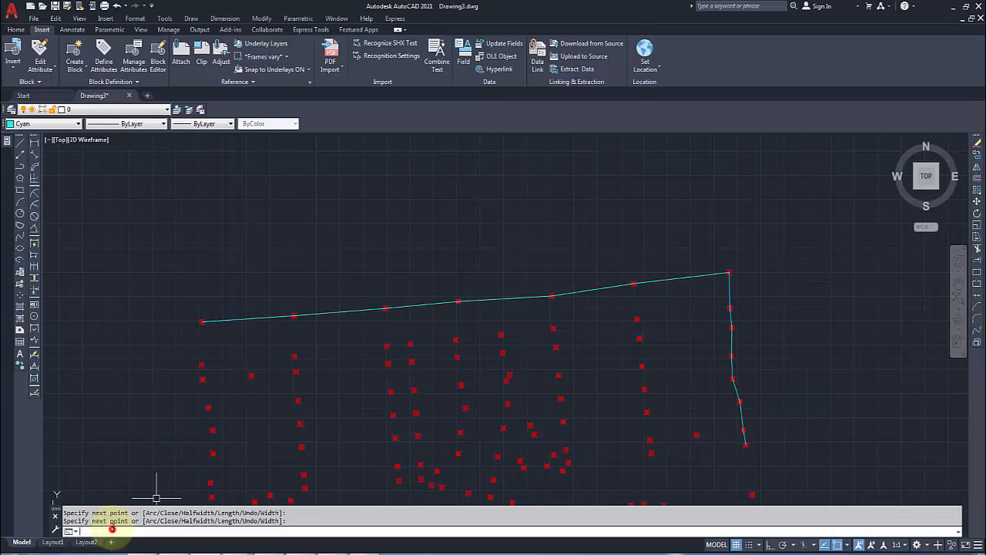
- Run COOR in polyline or spline mode on the cyan polyline to list its vertex coordinates
{"action": "left_click", "coordinate": [127, 529]}
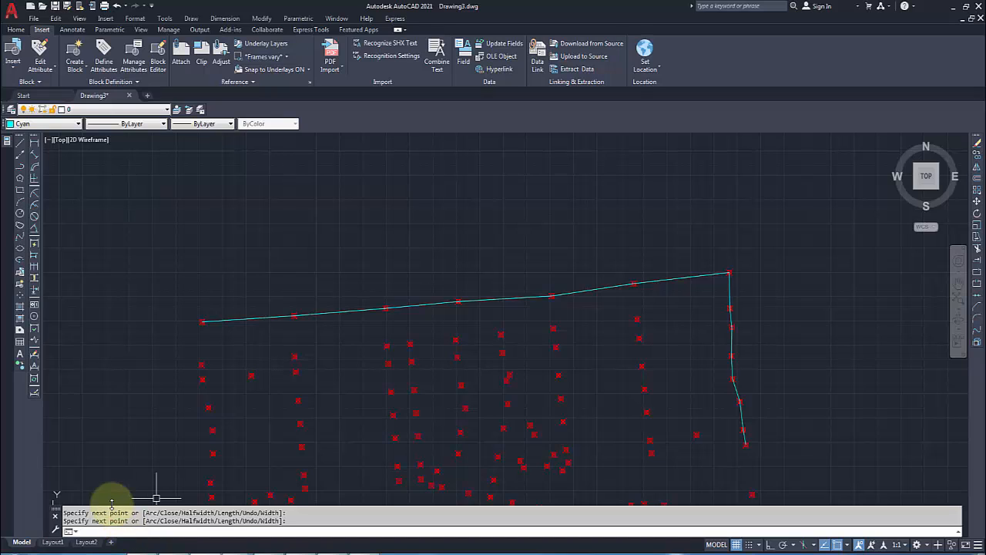
{"action": "type", "text": "coo"}
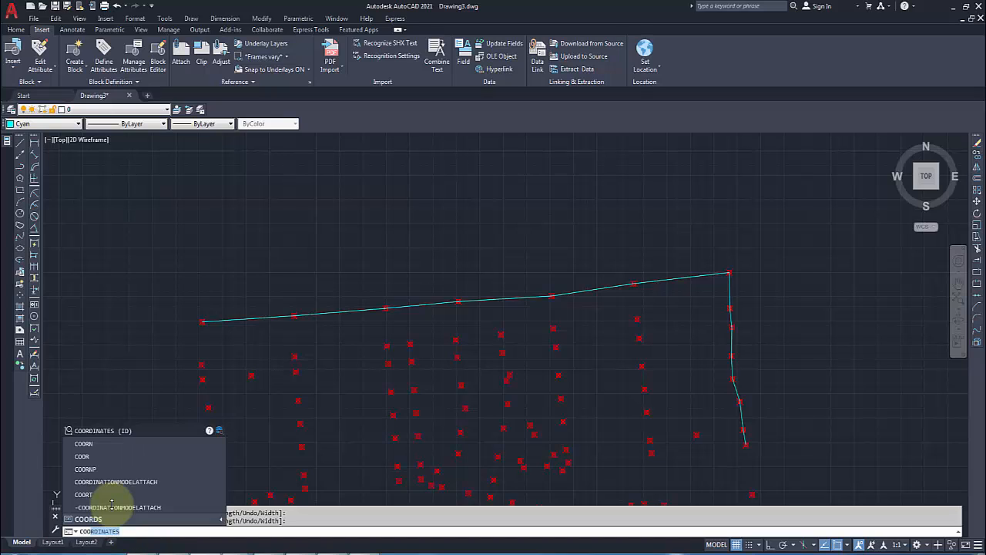
{"action": "type", "text": "r"}
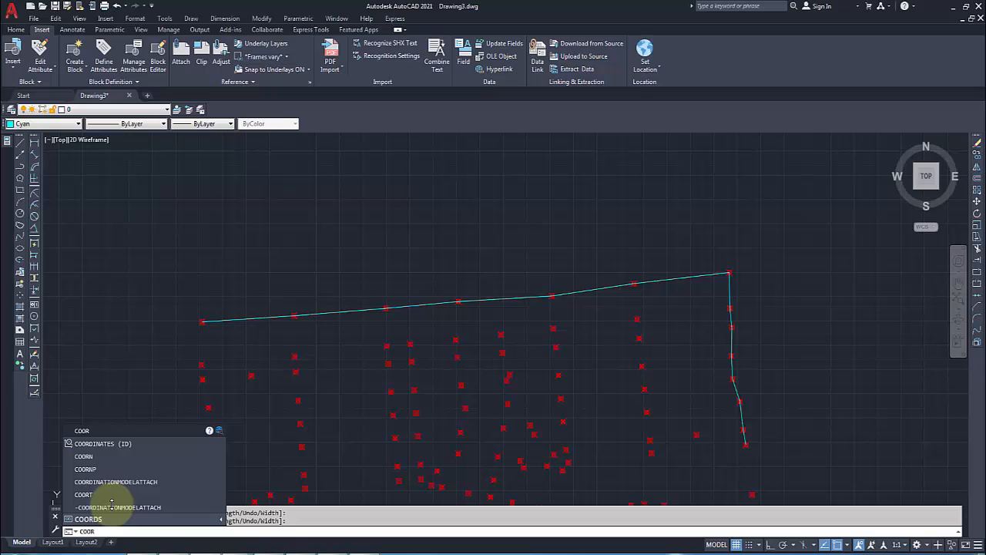
{"action": "key", "text": "Return"}
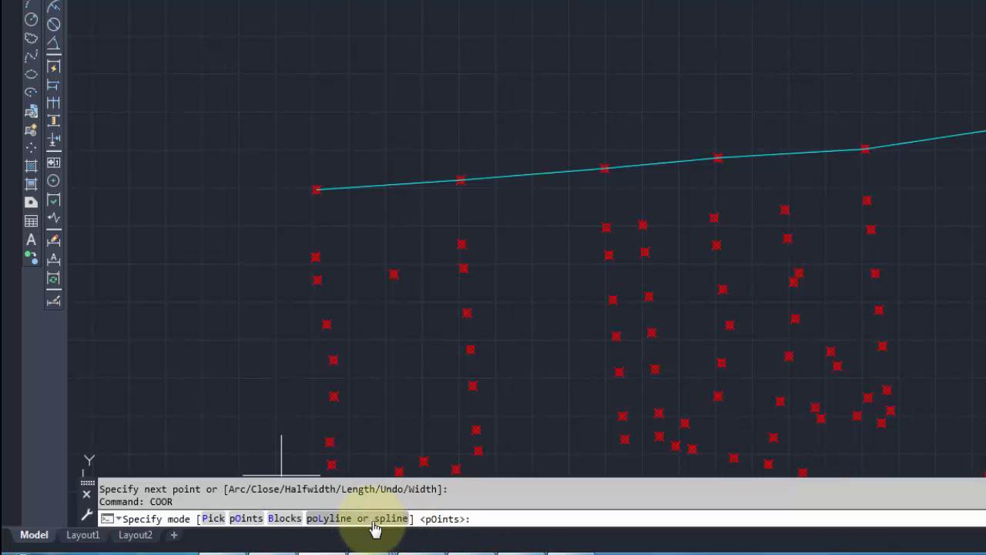
{"action": "left_click", "coordinate": [375, 523]}
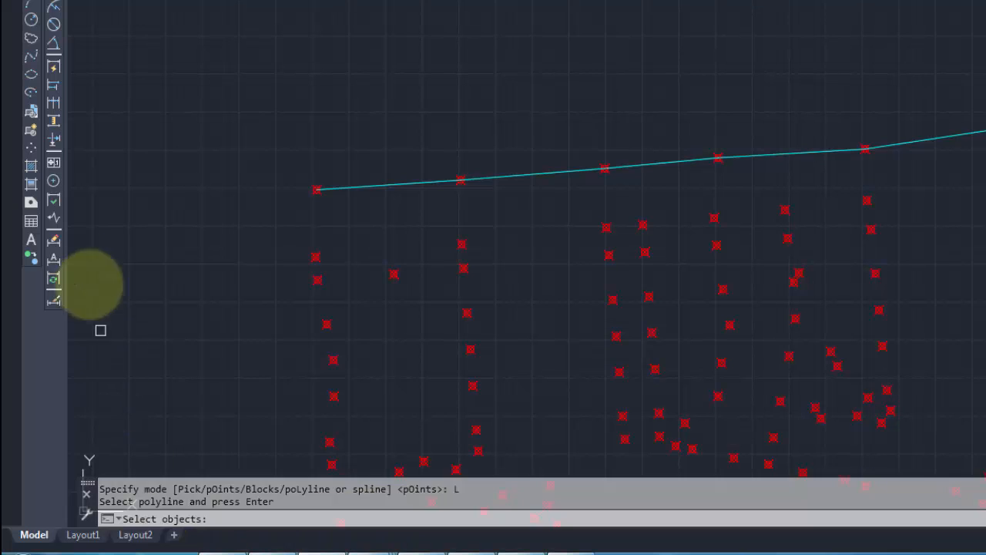
{"action": "left_click", "coordinate": [357, 189]}
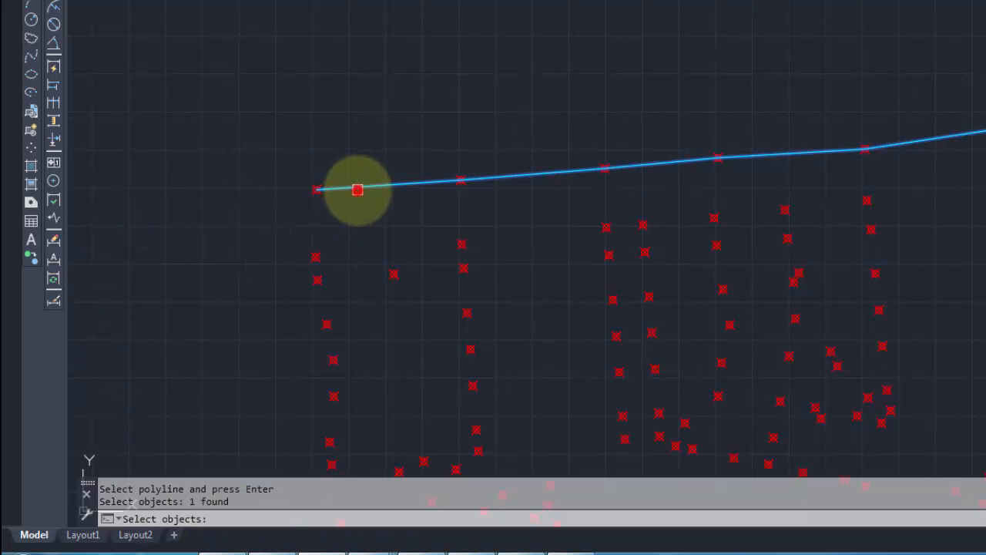
{"action": "key", "text": "Return"}
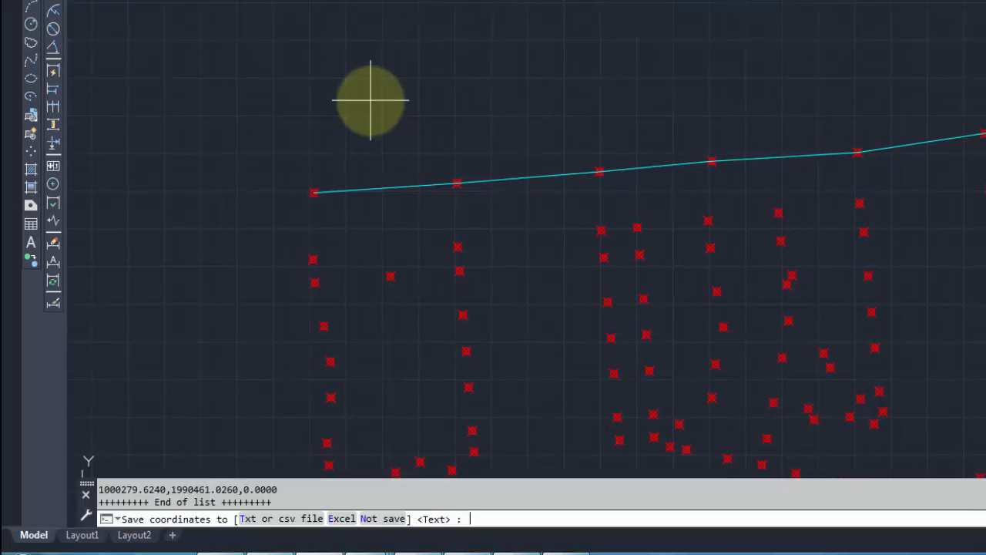
- Save the polyline coordinates as pl.csv in the xz folder on Local Disk (D:) and open the file in Excel
{"action": "key", "text": "Return"}
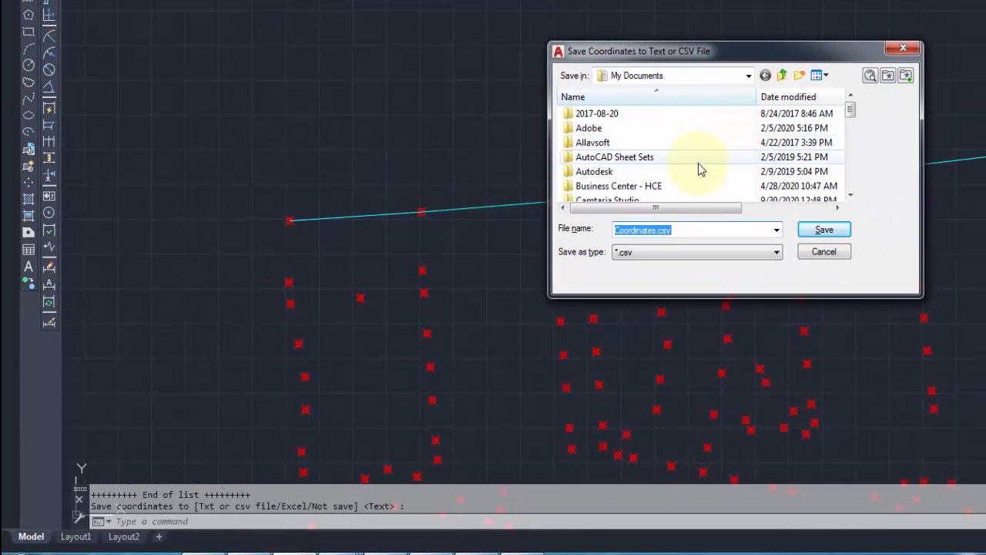
{"action": "left_click", "coordinate": [748, 76]}
{"action": "scroll", "coordinate": [686, 193], "scroll_direction": "up", "scroll_amount": 2}
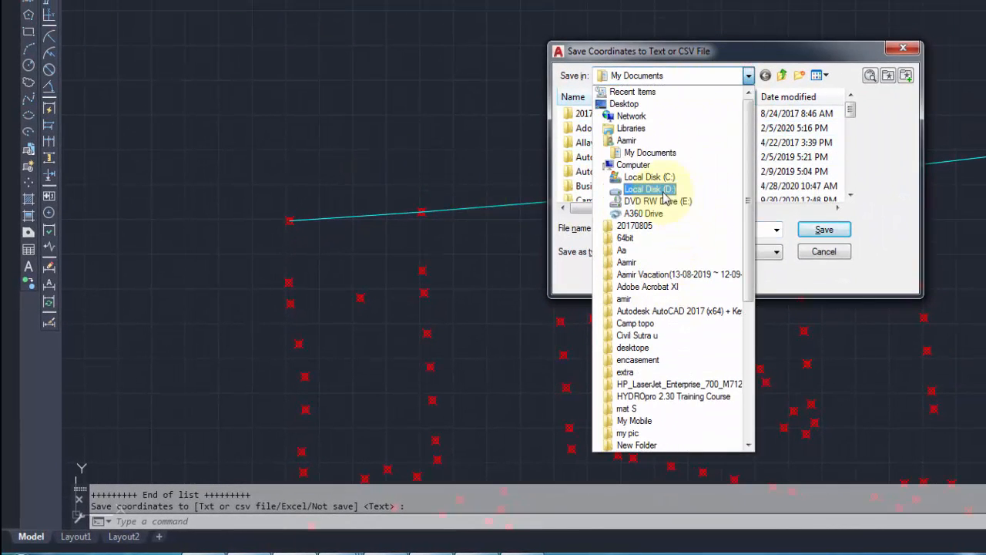
{"action": "left_click", "coordinate": [661, 190]}
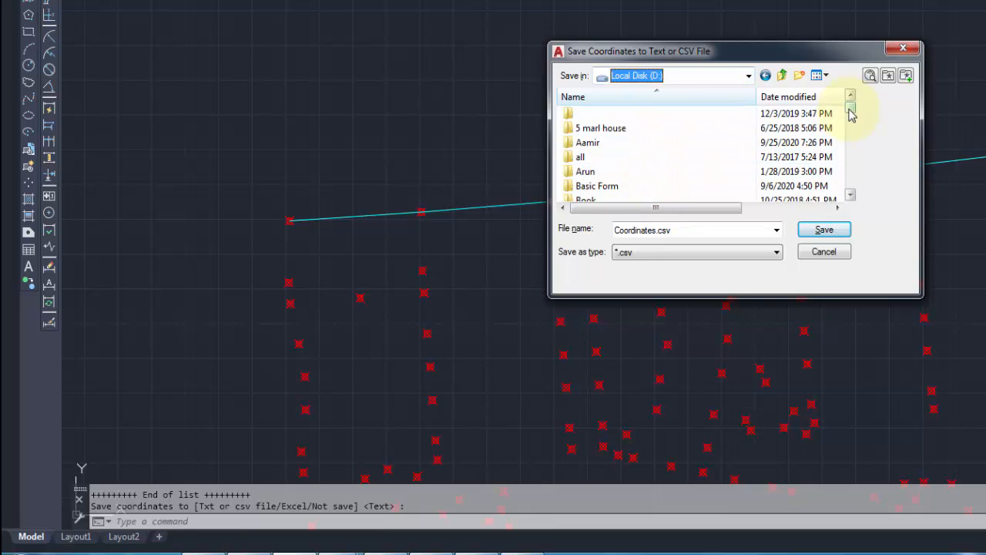
{"action": "left_click_drag", "start_coordinate": [849, 107], "coordinate": [851, 187]}
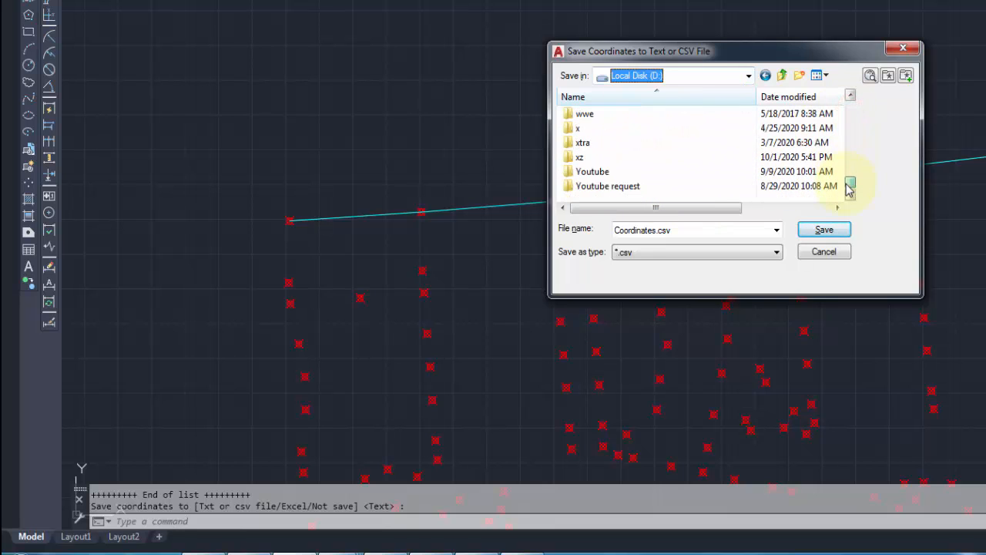
{"action": "double_click", "coordinate": [598, 159]}
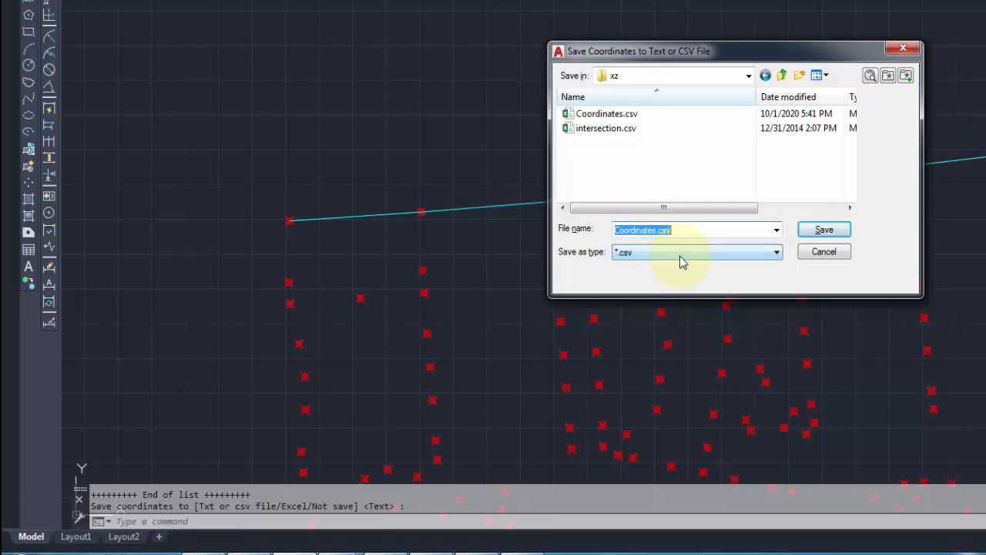
{"action": "left_click", "coordinate": [825, 231]}
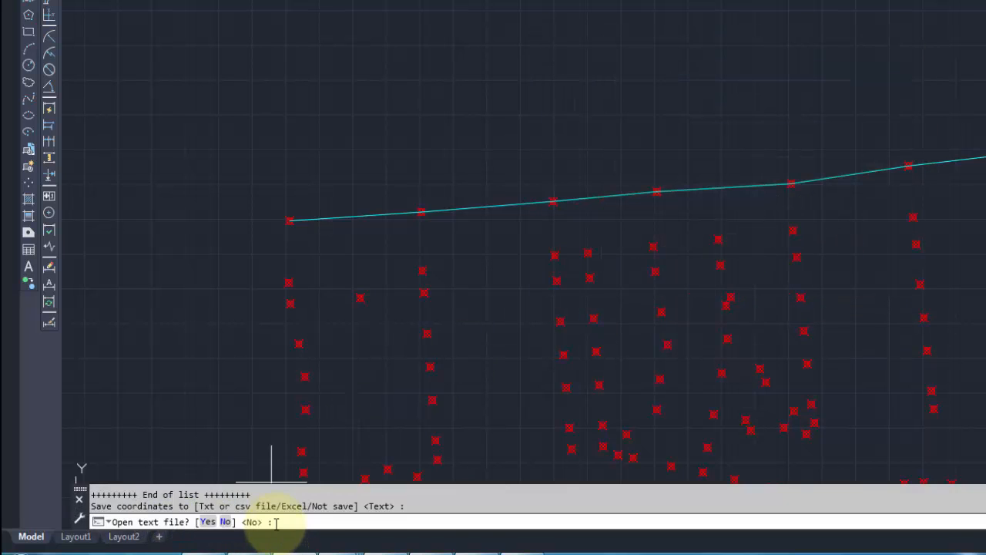
{"action": "left_click", "coordinate": [208, 523]}
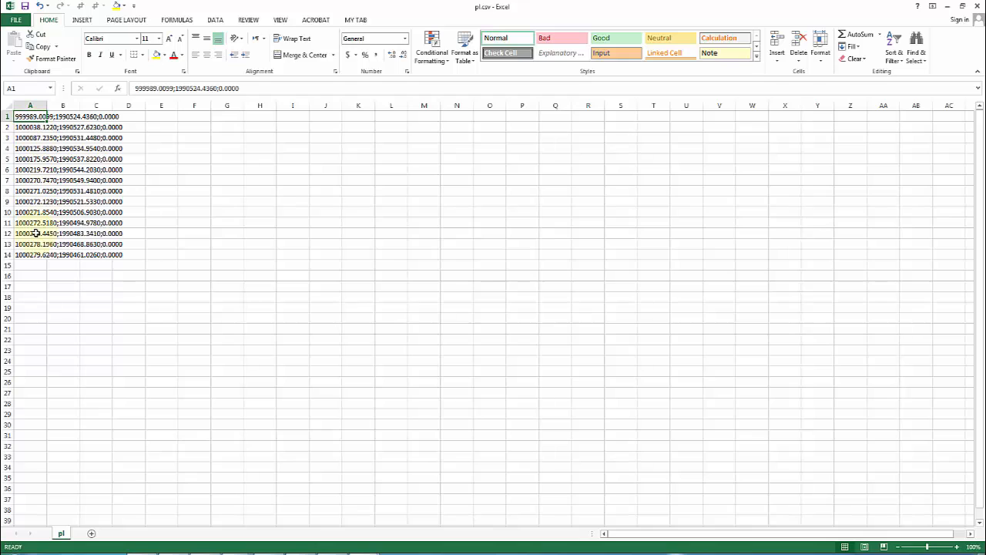
- Split column A of the pl sheet with Text to Columns as delimited data and return to the AutoCAD drawing
{"action": "left_click", "coordinate": [45, 157]}
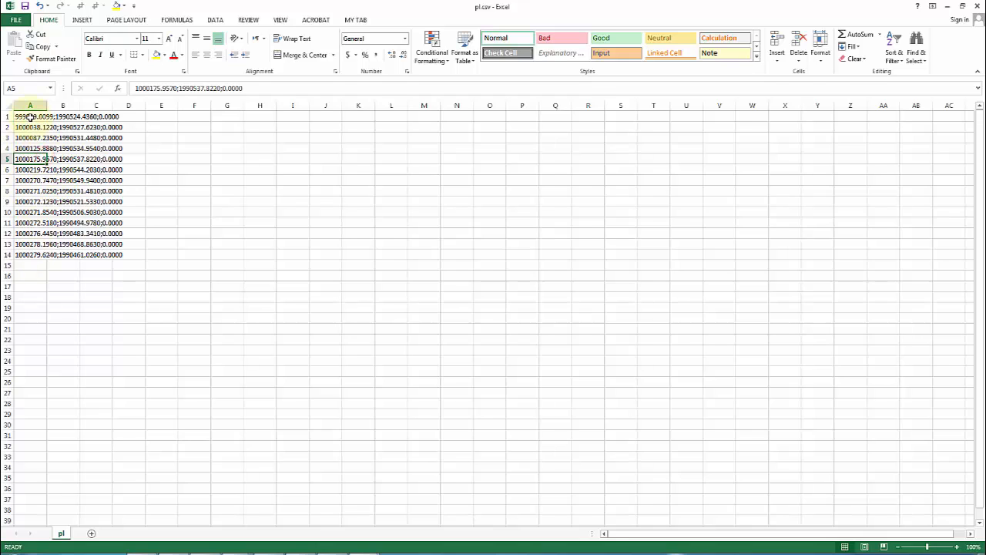
{"action": "left_click", "coordinate": [29, 127]}
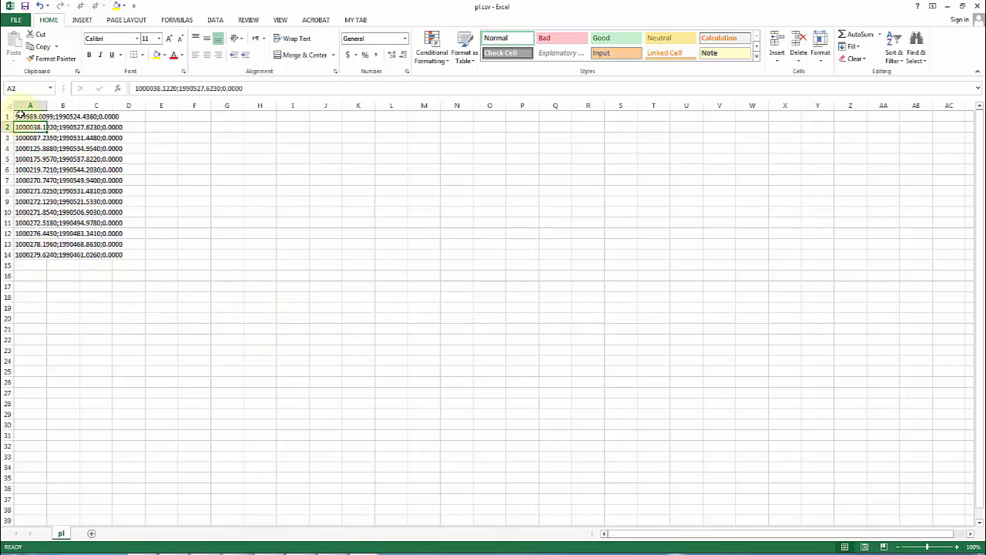
{"action": "left_click", "coordinate": [24, 106]}
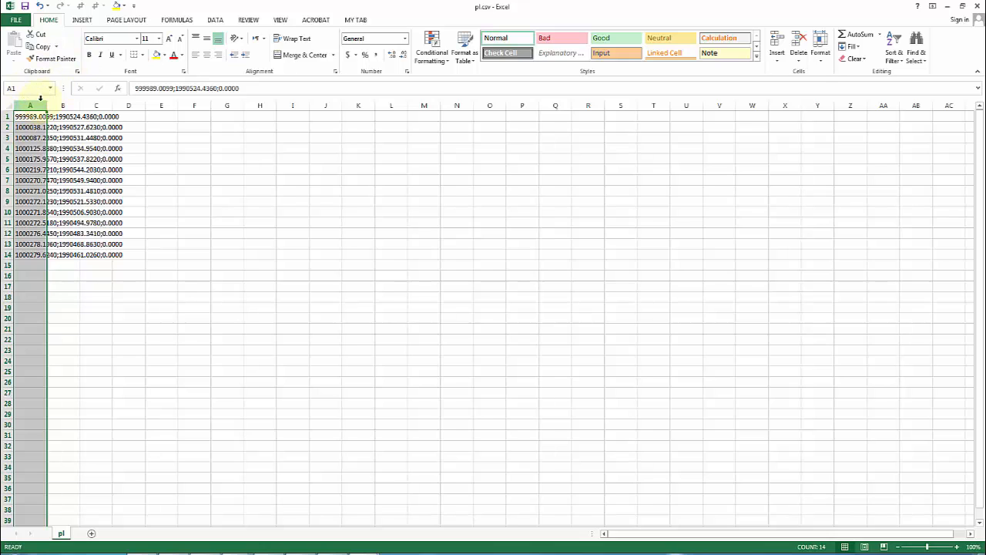
{"action": "left_click", "coordinate": [216, 20]}
{"action": "left_click", "coordinate": [342, 48]}
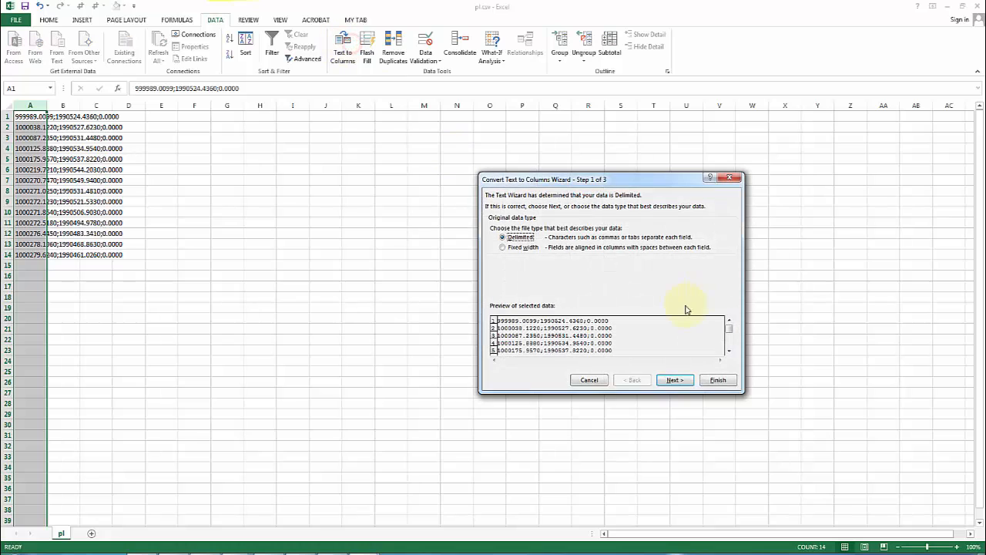
{"action": "left_click", "coordinate": [674, 381]}
{"action": "left_click", "coordinate": [674, 380]}
{"action": "left_click", "coordinate": [716, 380]}
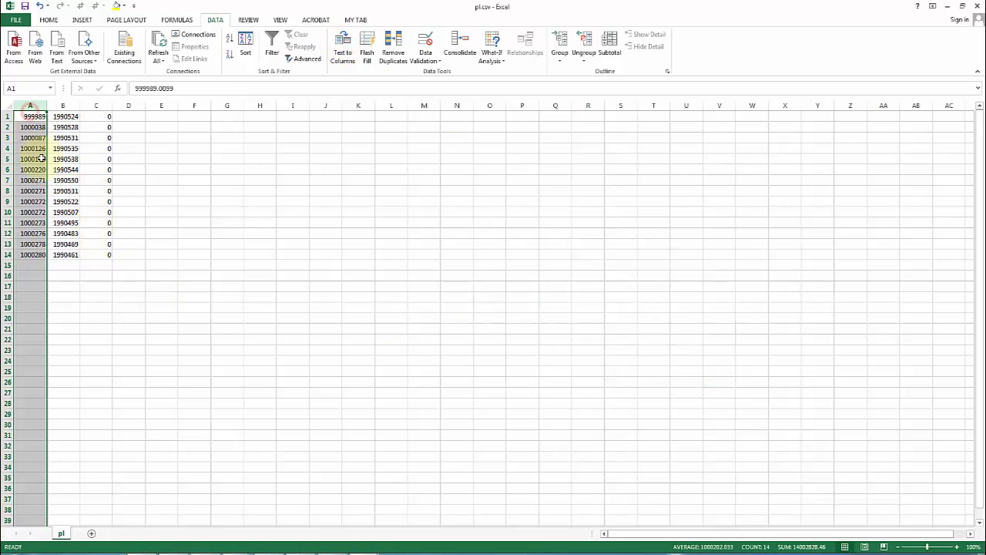
{"action": "left_click", "coordinate": [64, 159]}
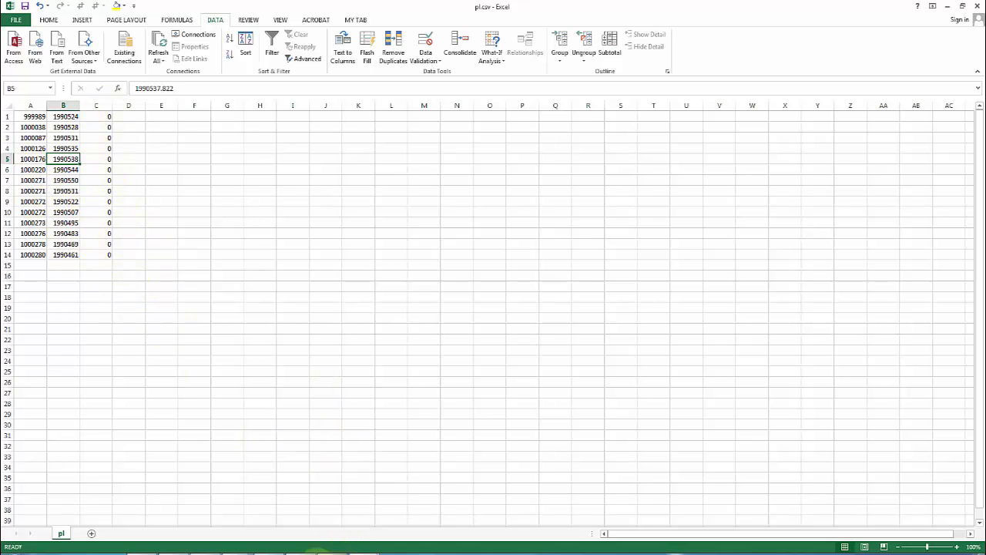
{"action": "left_click", "coordinate": [208, 554]}
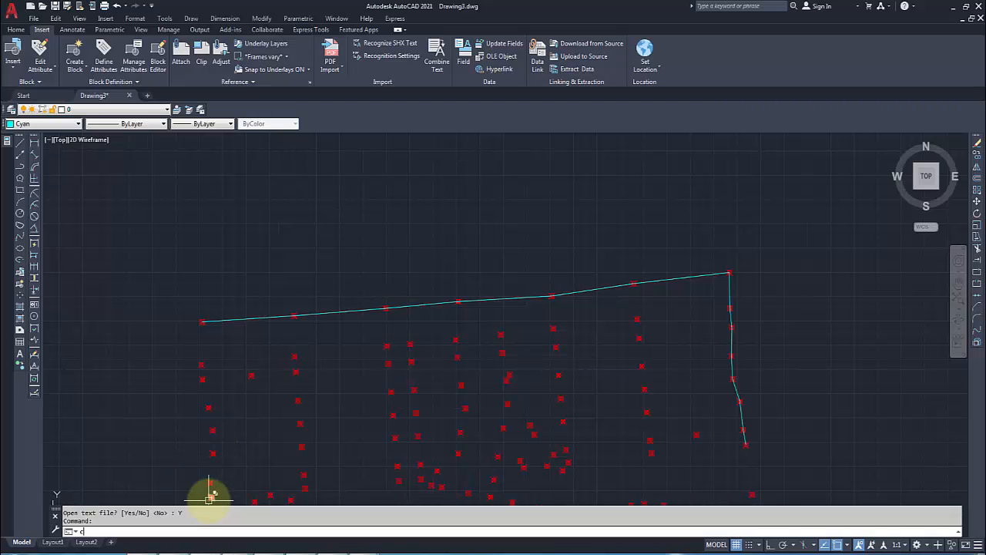
{"action": "type", "text": "COOR"}
{"action": "key", "text": "Return"}
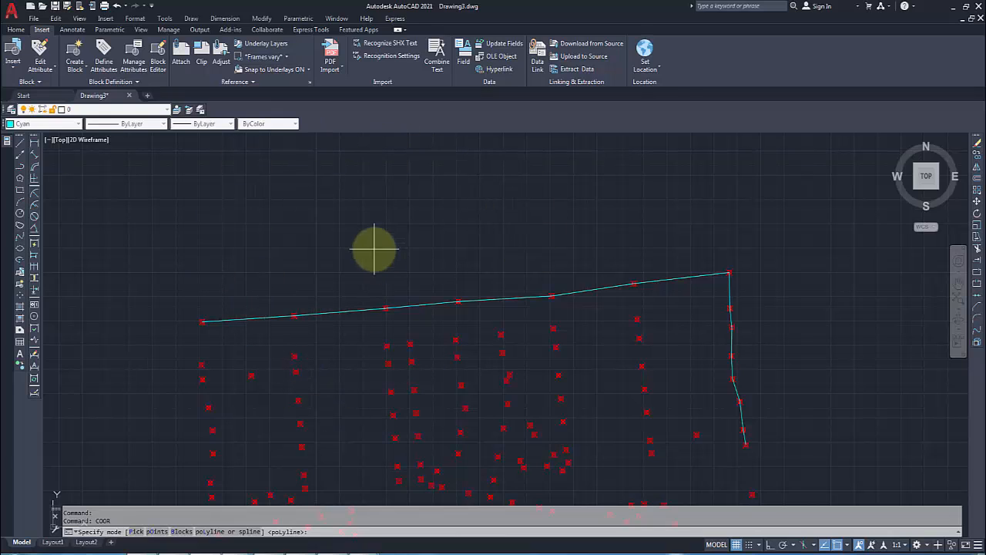
{"action": "key", "text": "Escape"}
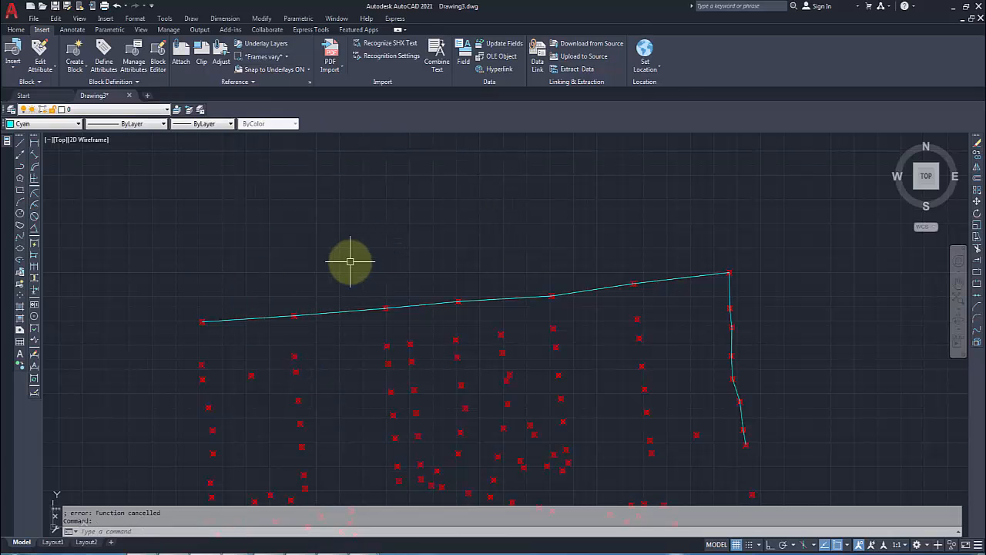
- Draw two overlapping rectangles in the empty area northeast of the cyan polyline, the second one smaller
{"action": "scroll", "coordinate": [451, 227], "scroll_direction": "down", "scroll_amount": 2}
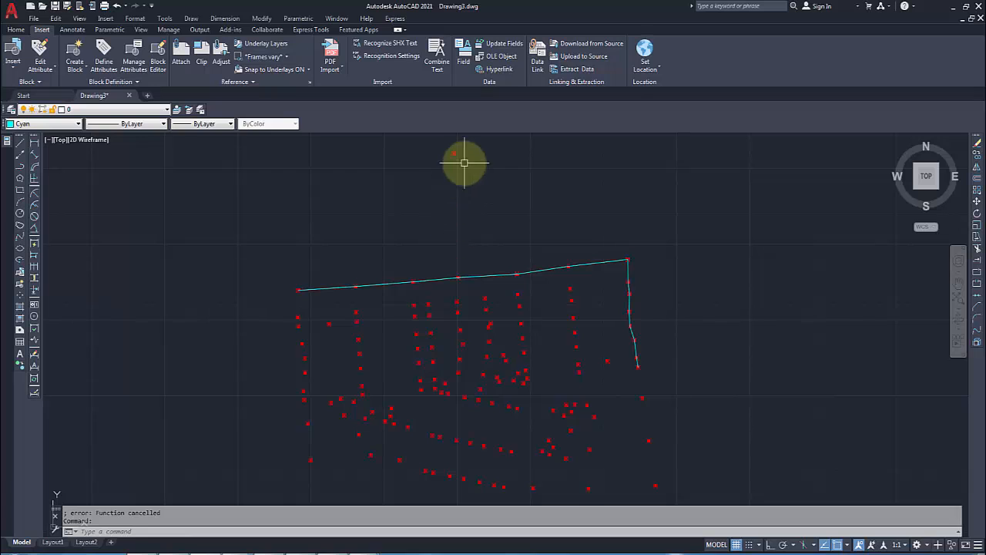
{"action": "scroll", "coordinate": [341, 201], "scroll_direction": "down", "scroll_amount": 2}
{"action": "middle_click_drag", "start_coordinate": [487, 241], "coordinate": [302, 295]}
{"action": "middle_click_drag", "start_coordinate": [378, 222], "coordinate": [387, 319]}
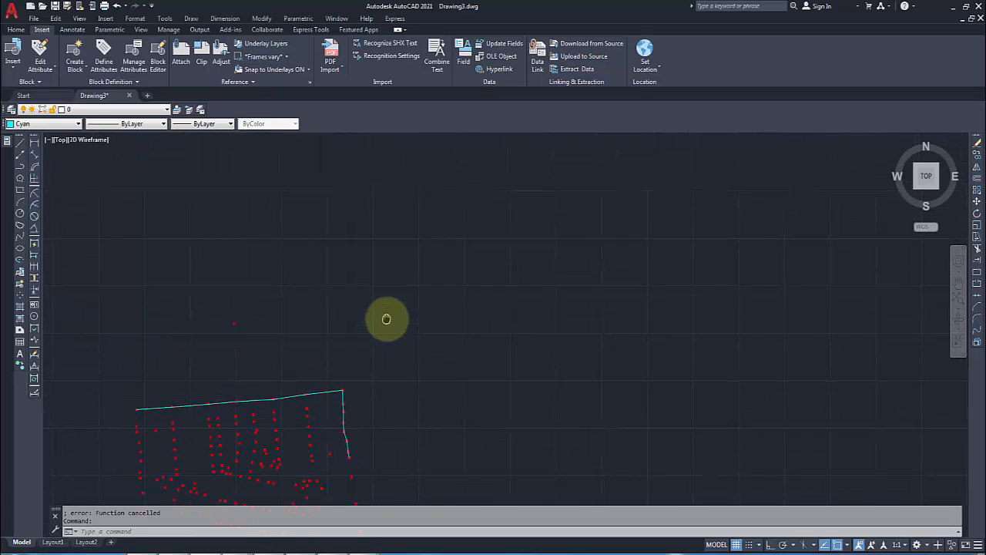
{"action": "type", "text": "rec"}
{"action": "key", "text": "Return"}
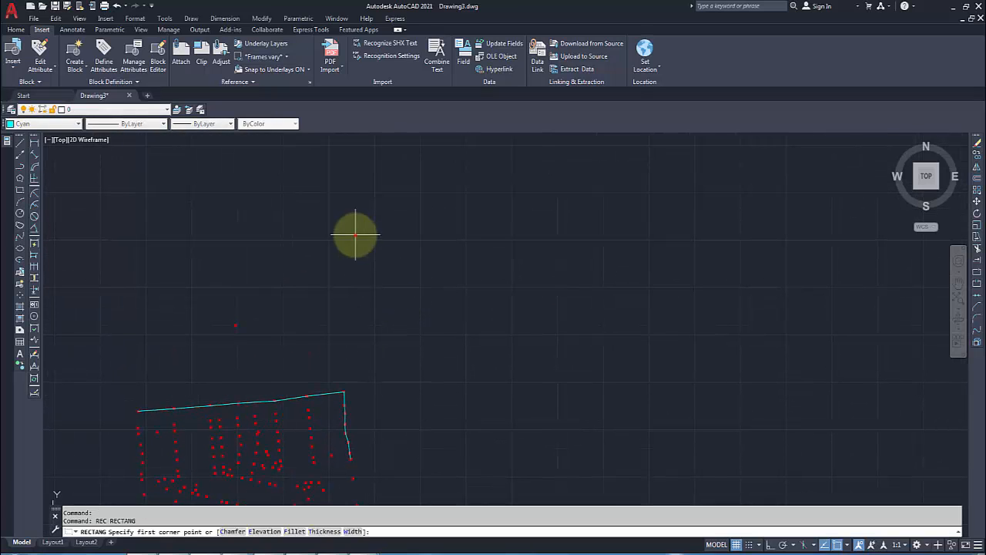
{"action": "left_click", "coordinate": [354, 235]}
{"action": "left_click", "coordinate": [444, 285]}
{"action": "key", "text": "Return"}
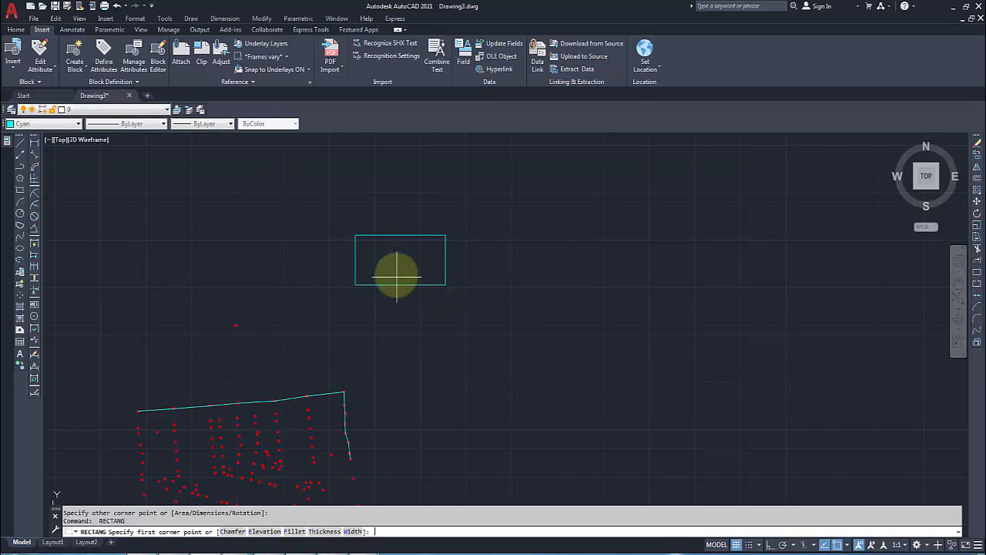
{"action": "left_click", "coordinate": [401, 225]}
{"action": "left_click", "coordinate": [472, 259]}
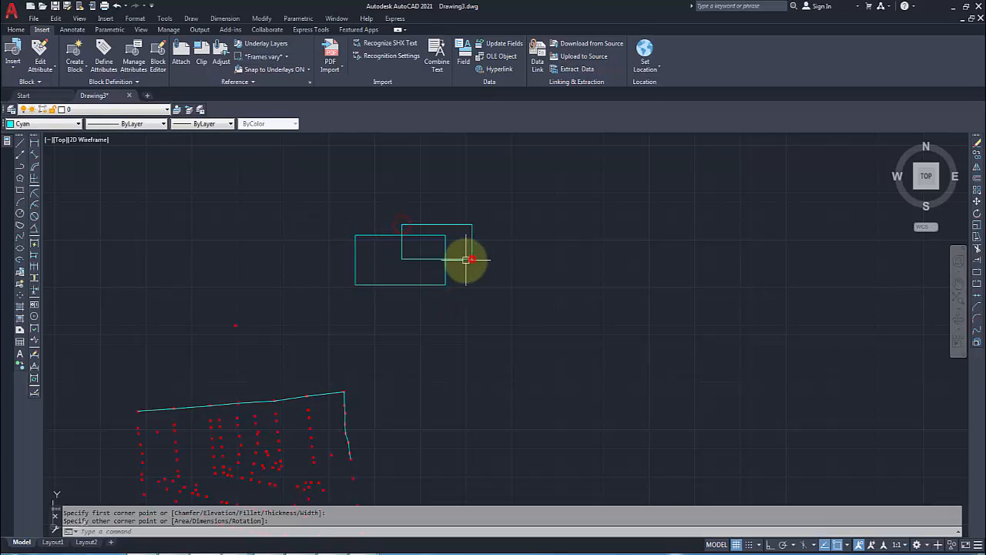
- Draw a small circle over the area where the two rectangles overlap
{"action": "type", "text": "c"}
{"action": "key", "text": "Return"}
{"action": "left_click", "coordinate": [415, 252]}
{"action": "left_click", "coordinate": [408, 268]}
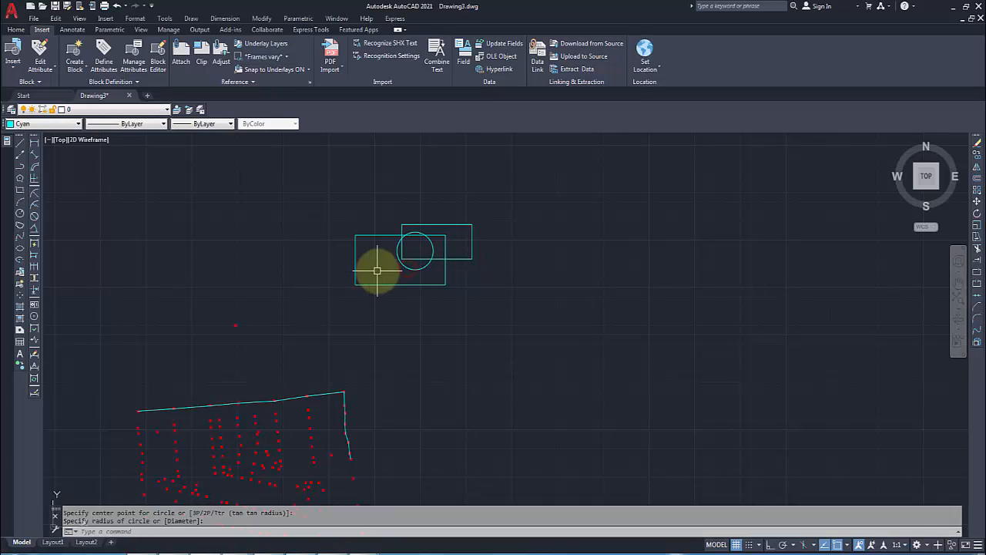
- Define a block from the two rectangles and the circle, with the larger rectangle's lower-left endpoint as base point
{"action": "type", "text": "b"}
{"action": "key", "text": "Return"}
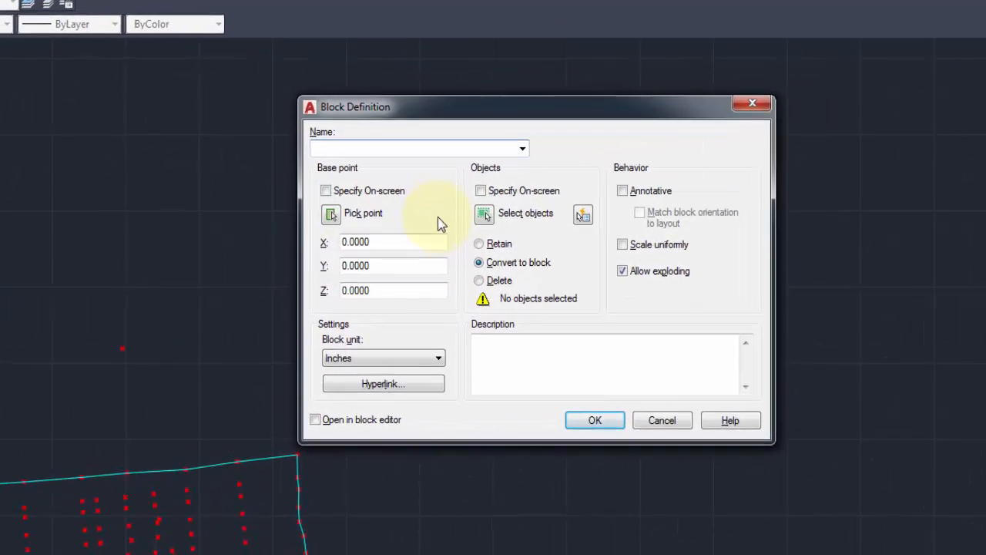
{"action": "left_click", "coordinate": [497, 202]}
{"action": "left_click", "coordinate": [180, 93]}
{"action": "left_click", "coordinate": [628, 326]}
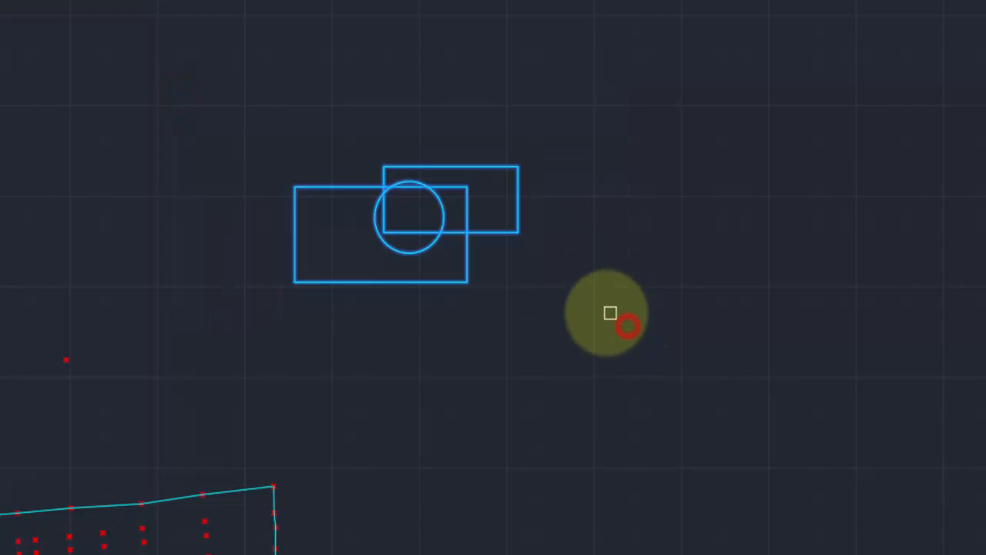
{"action": "key", "text": "Return"}
{"action": "left_click", "coordinate": [306, 204]}
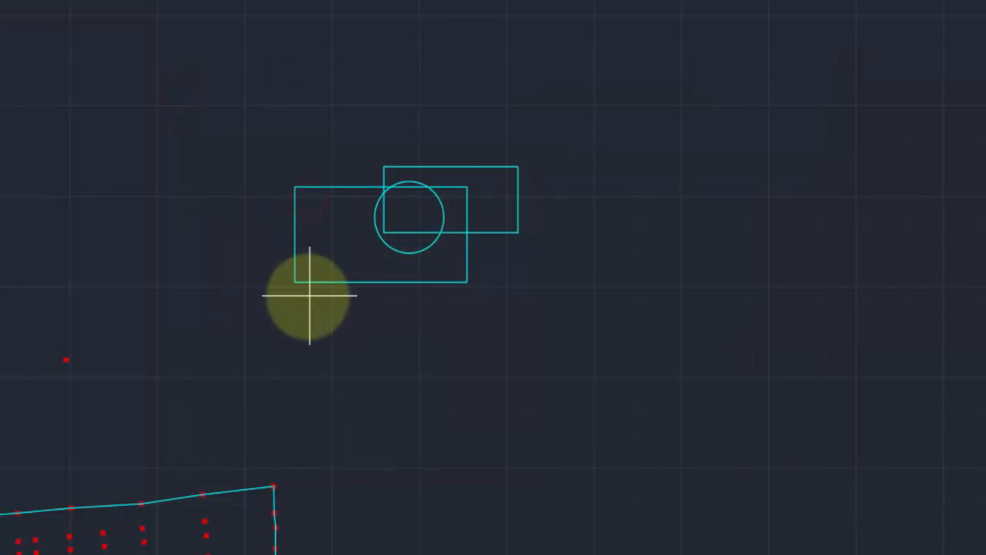
{"action": "right_click", "coordinate": [295, 275], "text": "shift"}
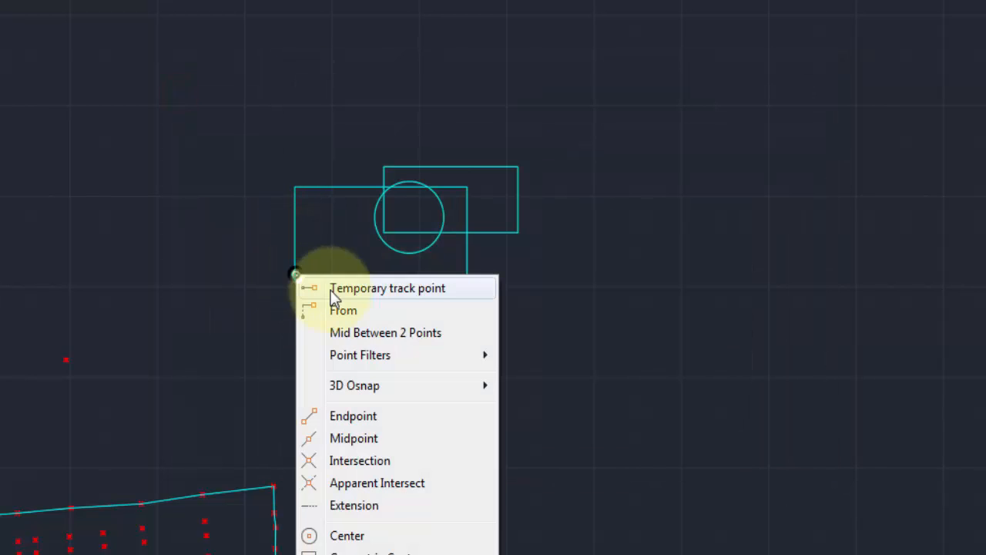
{"action": "left_click", "coordinate": [428, 420]}
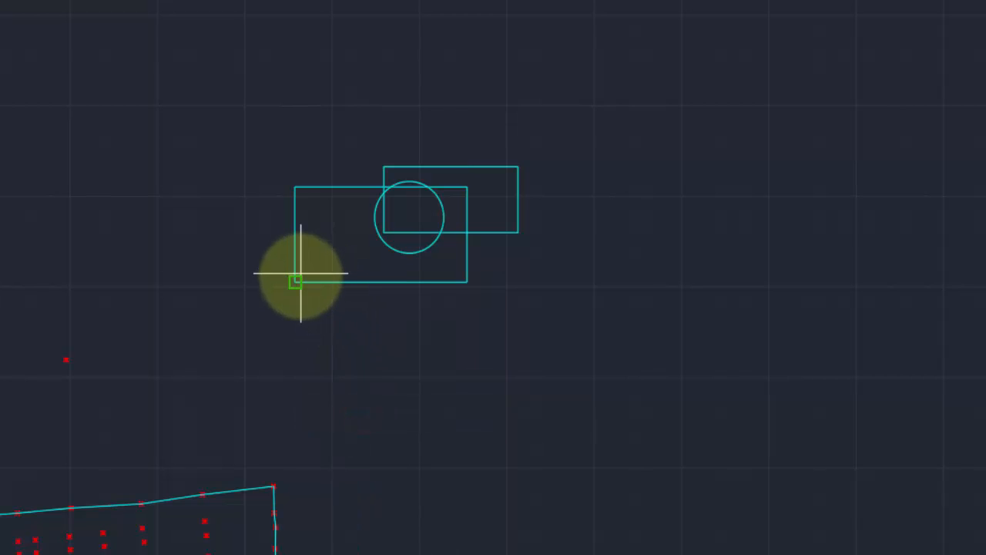
{"action": "left_click", "coordinate": [301, 274]}
{"action": "left_click", "coordinate": [626, 449]}
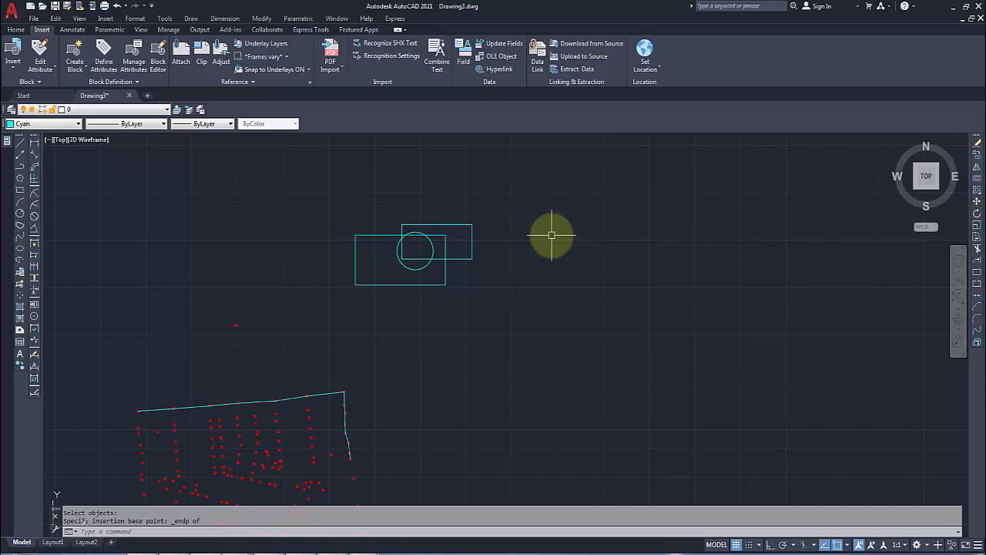
- Run COOR in Blocks mode on the new block to list its insertion point coordinates
{"action": "type", "text": "co"}
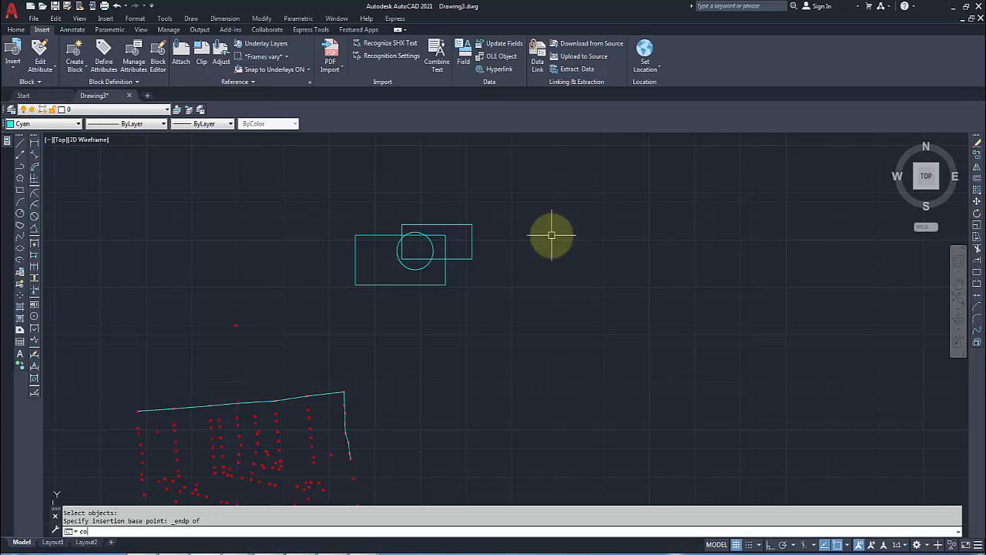
{"action": "type", "text": "or"}
{"action": "key", "text": "Return"}
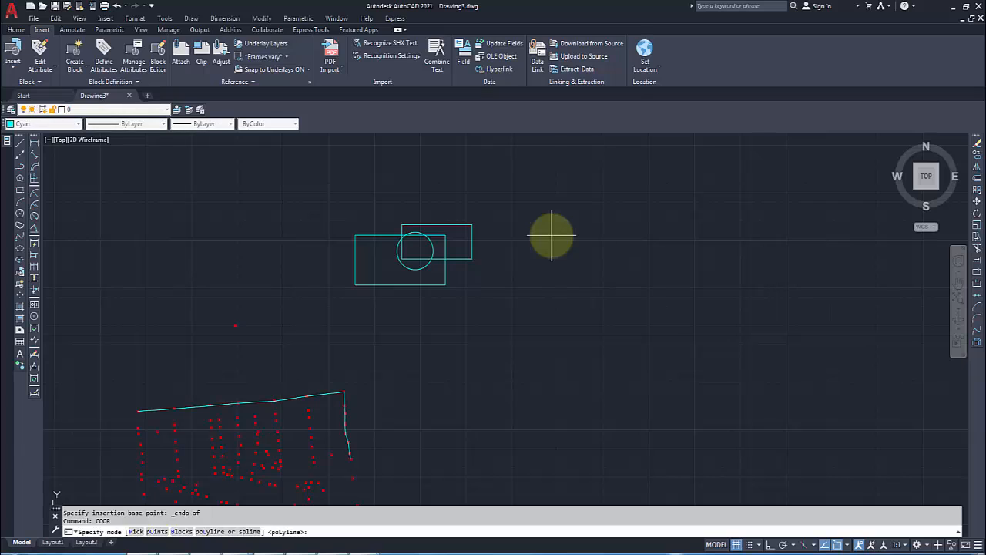
{"action": "left_click", "coordinate": [181, 531]}
{"action": "left_click", "coordinate": [312, 178]}
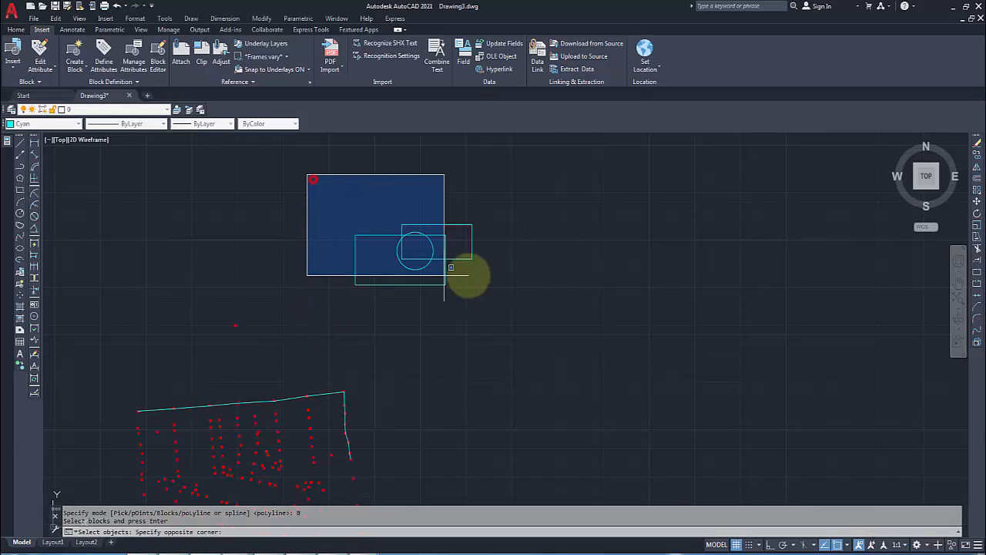
{"action": "left_click", "coordinate": [552, 324]}
{"action": "key", "text": "Return"}
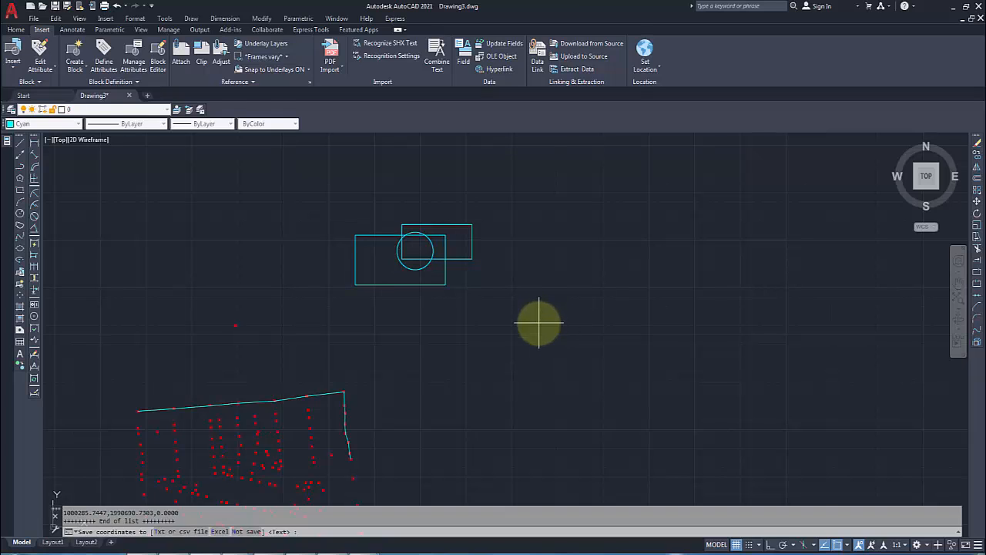
- Save the block coordinates as b.csv in the xz folder on Local Disk (D:) and open the file in Excel
{"action": "key", "text": "Return"}
{"action": "left_click", "coordinate": [511, 221]}
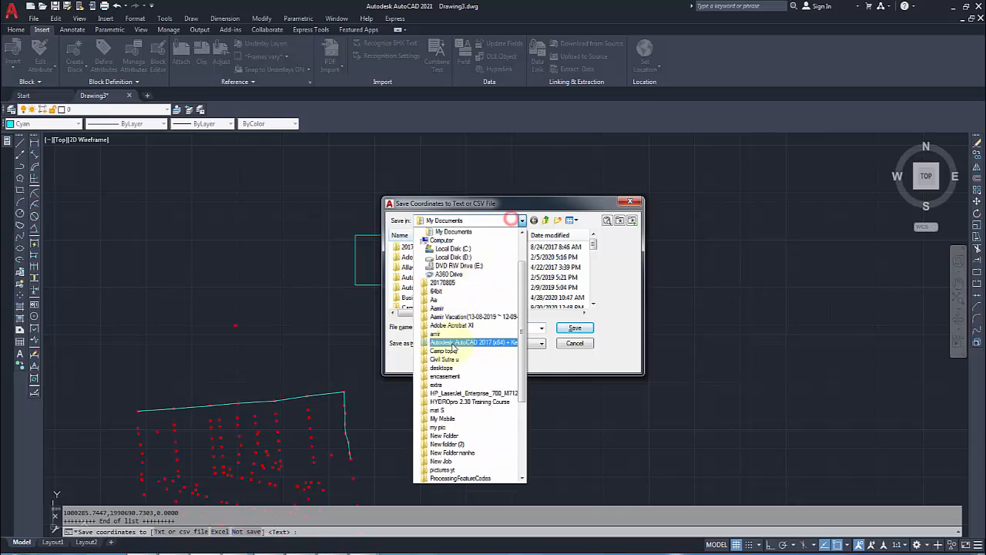
{"action": "left_click", "coordinate": [461, 256]}
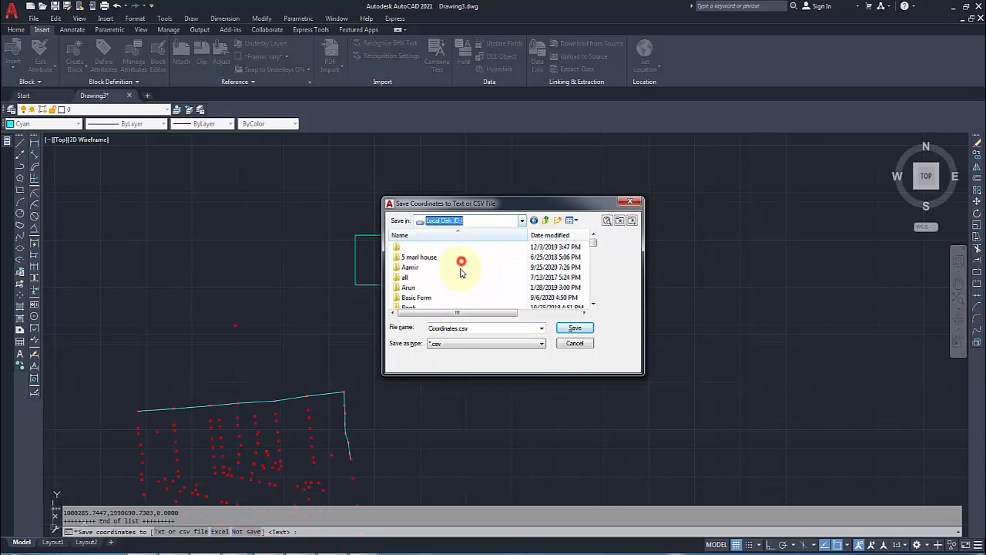
{"action": "left_click_drag", "start_coordinate": [595, 245], "coordinate": [593, 297]}
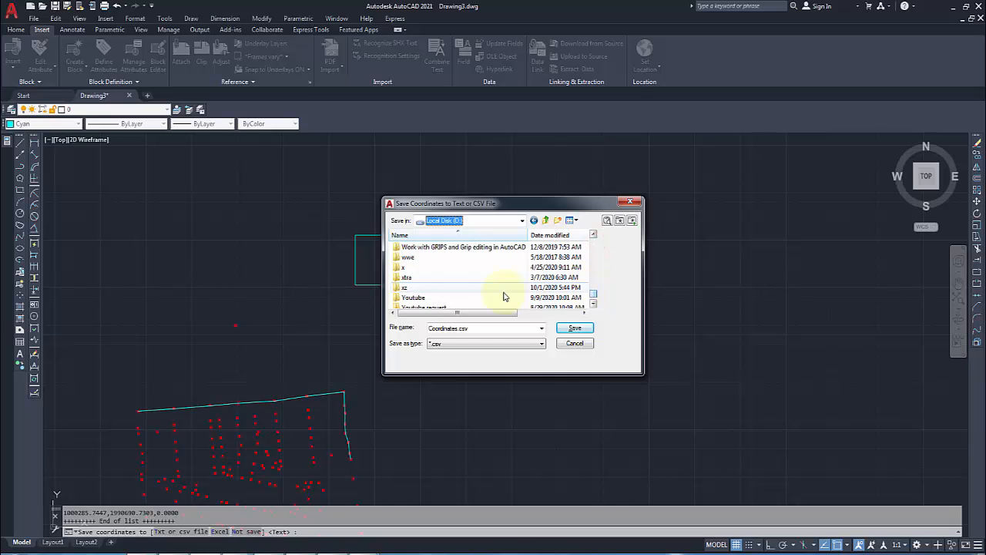
{"action": "double_click", "coordinate": [416, 287]}
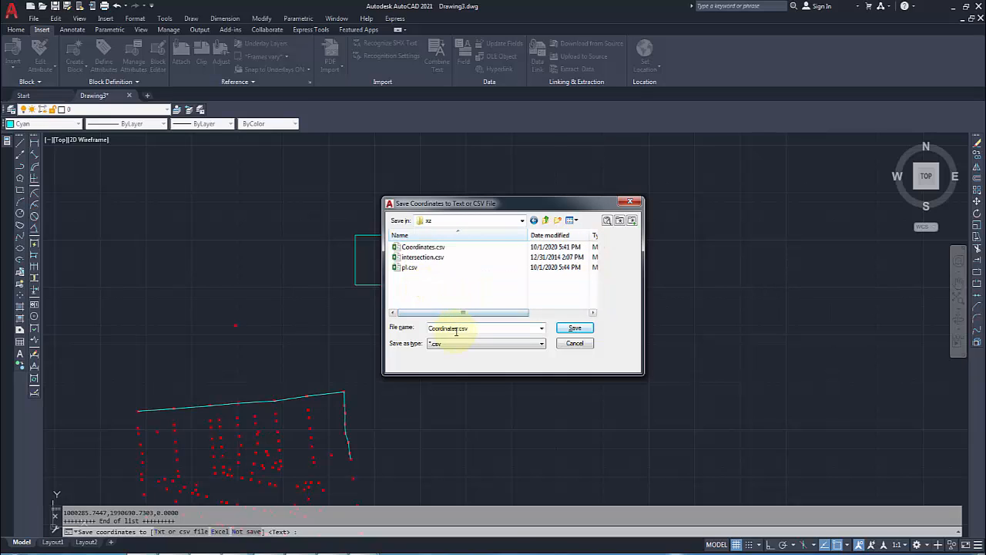
{"action": "double_click", "coordinate": [484, 332]}
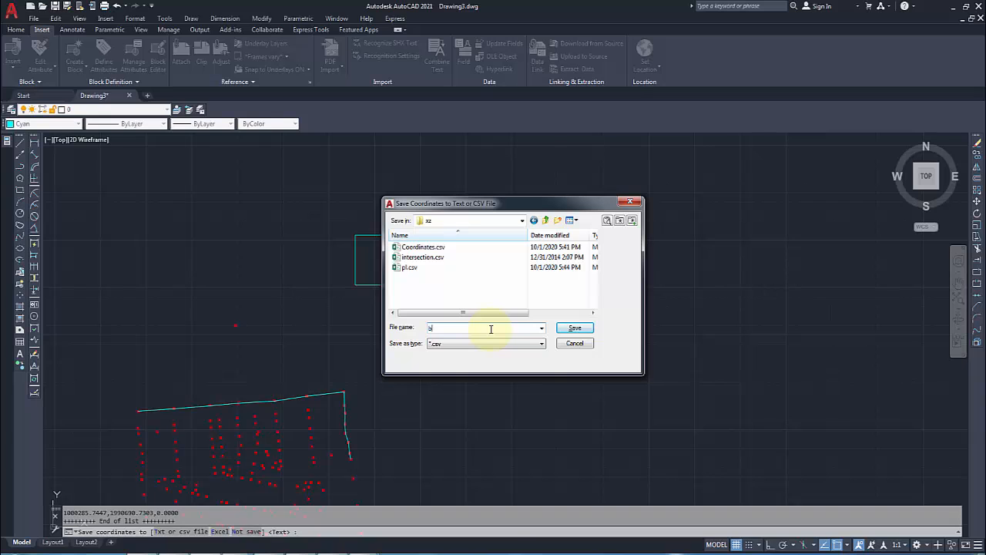
{"action": "left_click", "coordinate": [574, 328]}
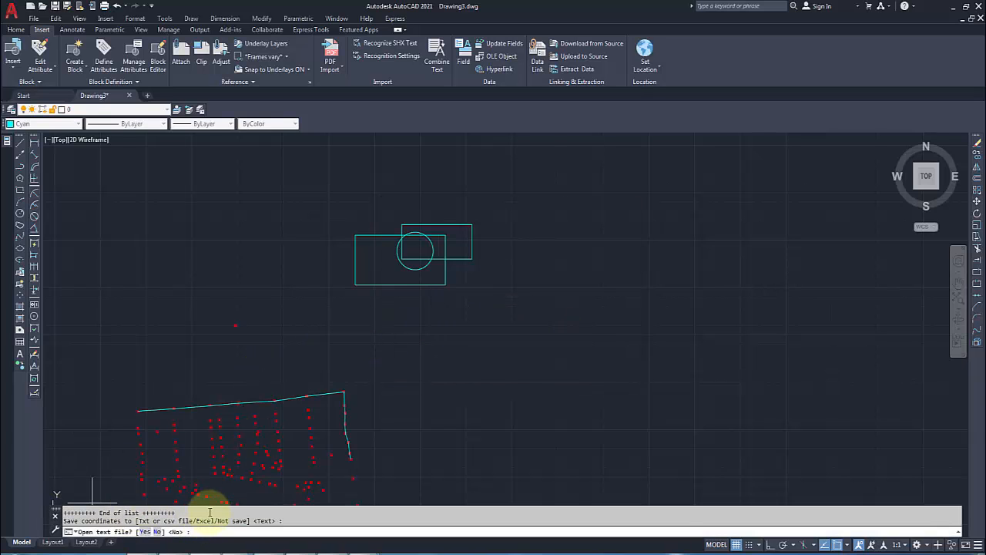
{"action": "key", "text": "Return"}
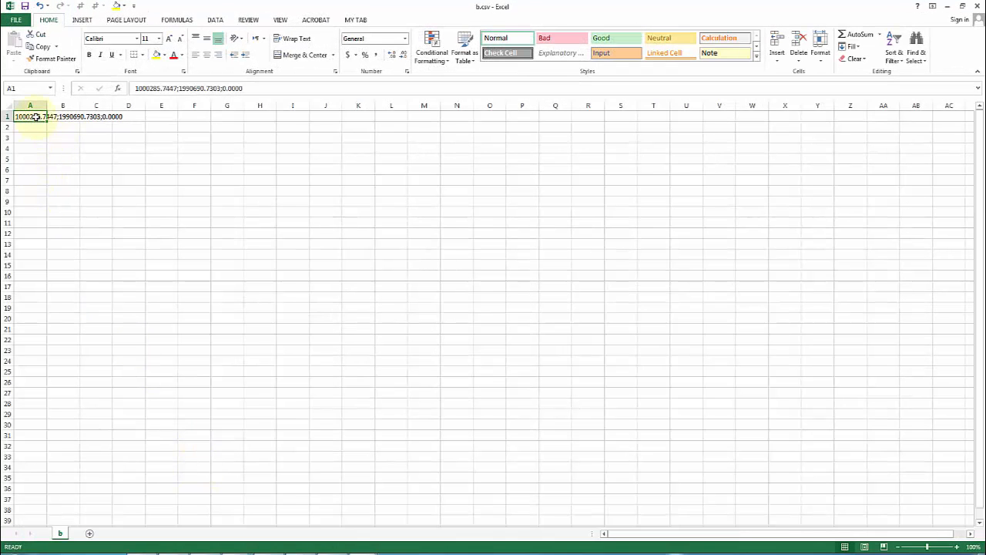
- Split cell A1 of the b sheet with Text to Columns as delimited data in General format
{"action": "left_click", "coordinate": [215, 19]}
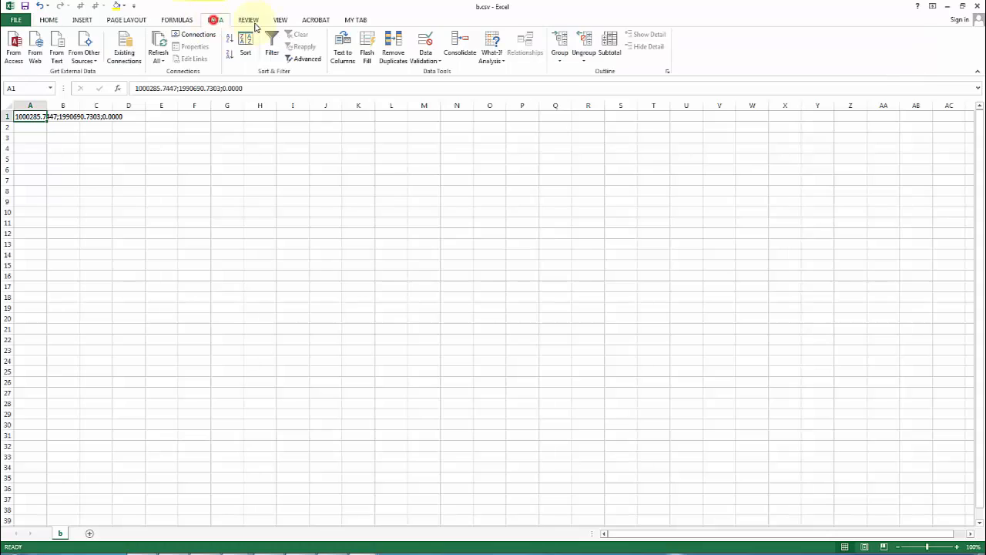
{"action": "left_click", "coordinate": [343, 46]}
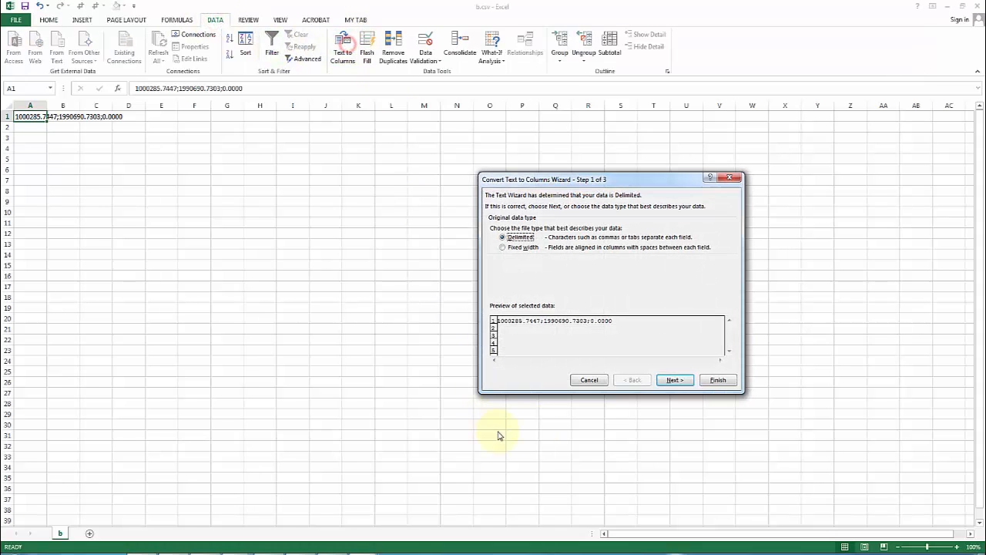
{"action": "left_click", "coordinate": [675, 380]}
{"action": "left_click", "coordinate": [675, 380]}
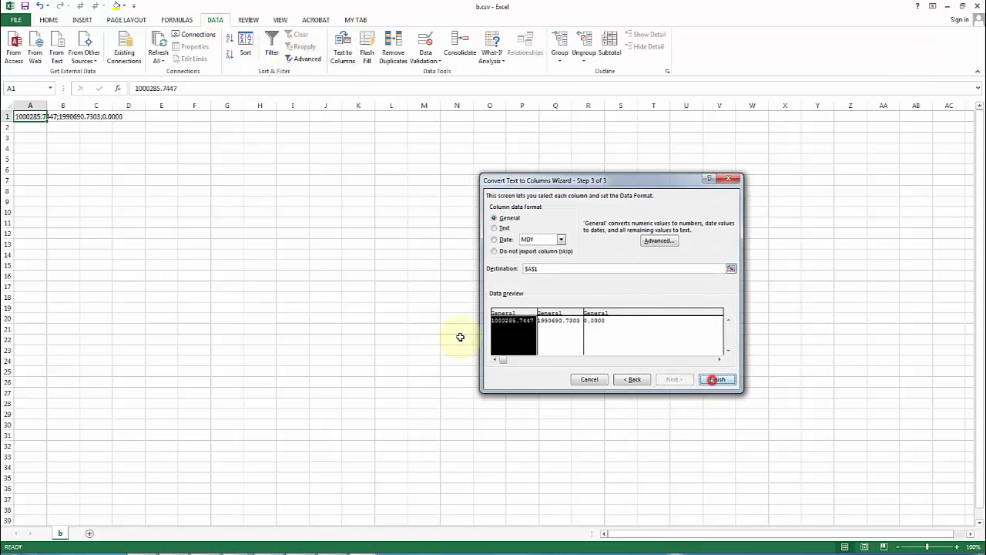
{"action": "left_click", "coordinate": [717, 380]}
{"action": "left_click", "coordinate": [59, 183]}
{"action": "left_click", "coordinate": [34, 114]}
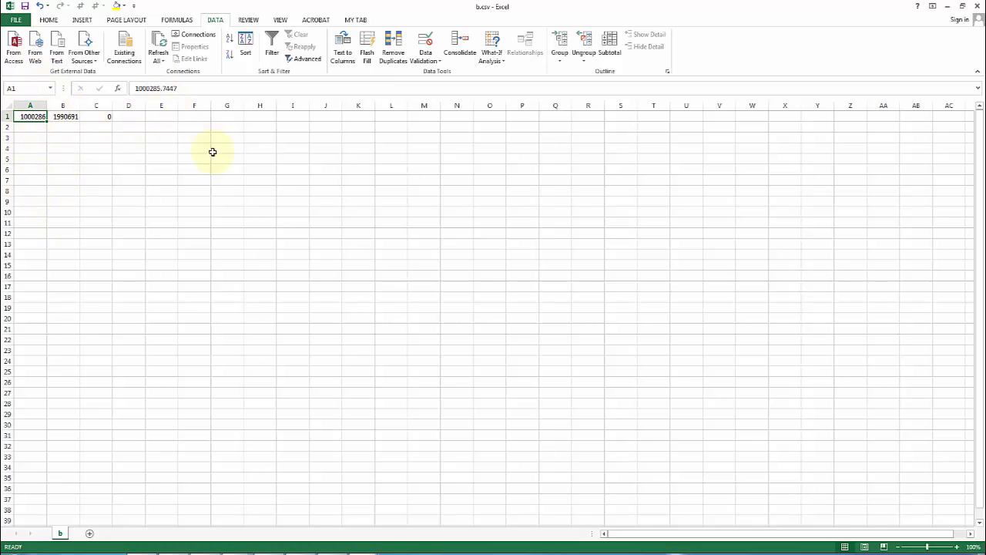
- Close the b.csv workbook without saving its changes and close the pl.csv workbook
{"action": "left_click", "coordinate": [980, 5]}
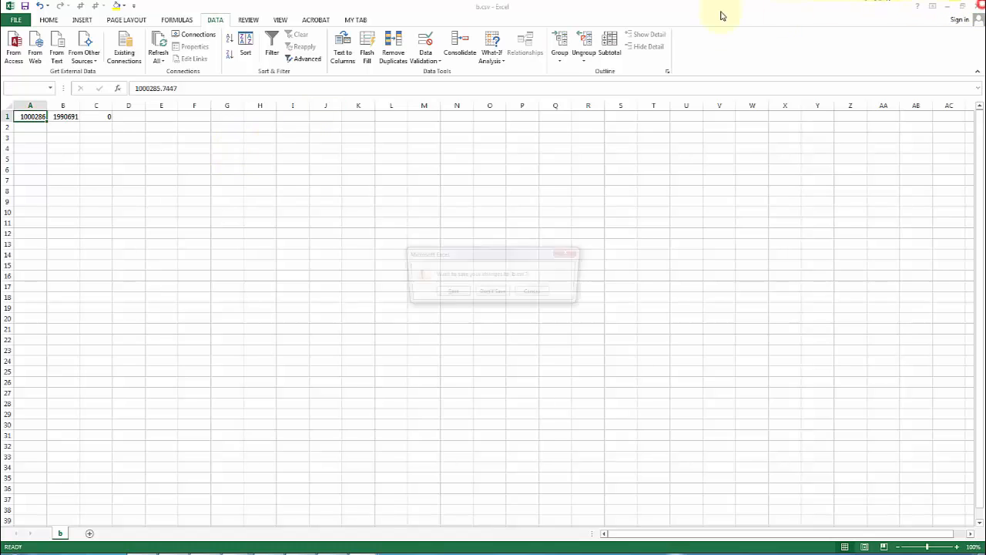
{"action": "left_click", "coordinate": [493, 293]}
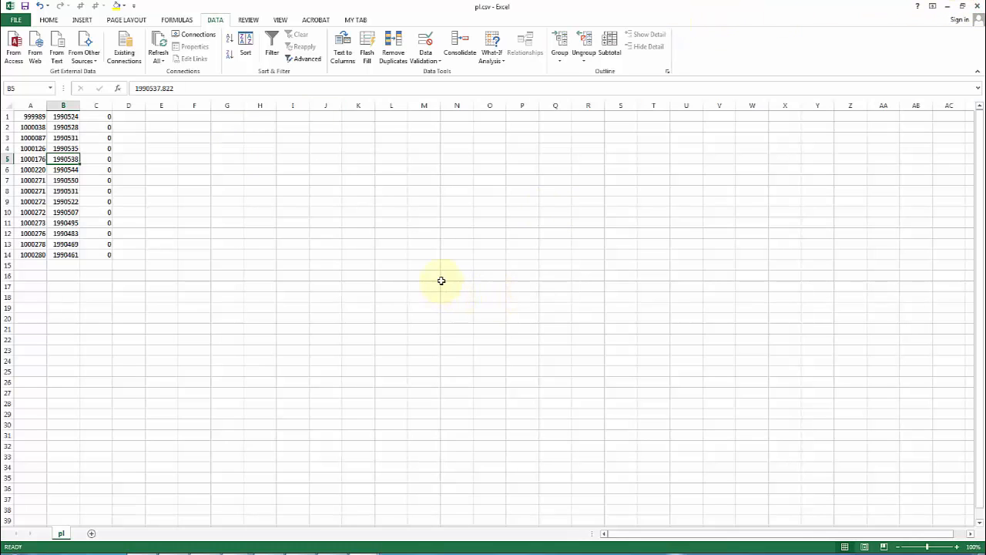
{"action": "left_click", "coordinate": [977, 6]}
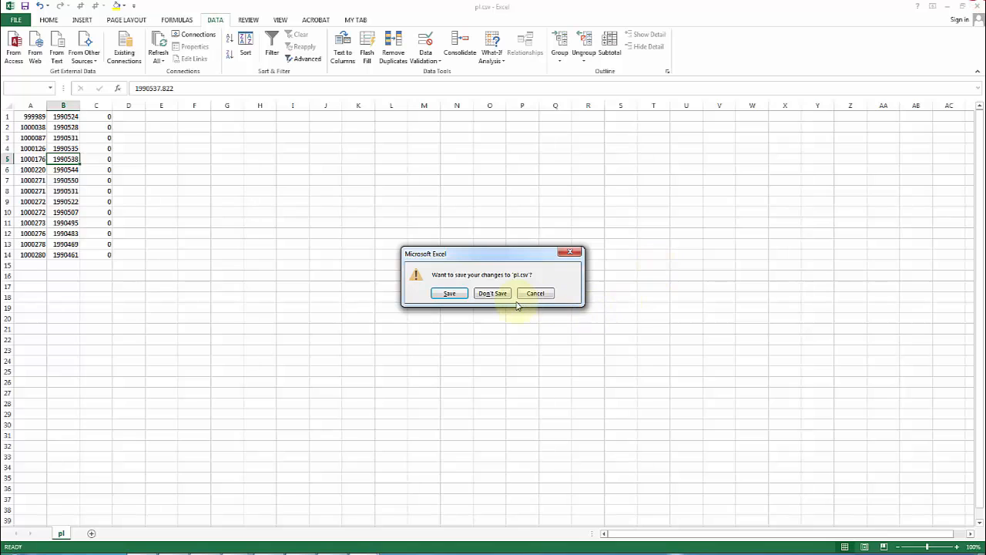